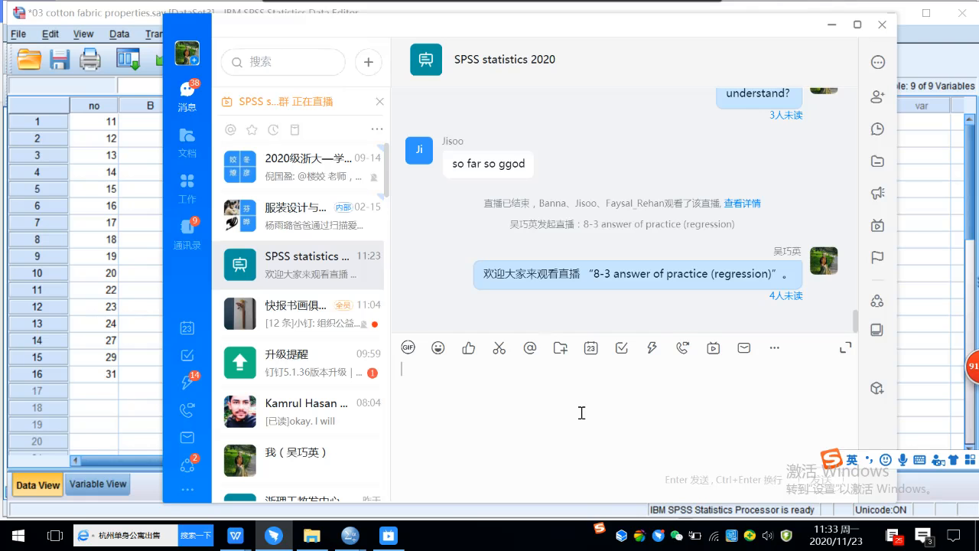
Check who has read the live-stream announcement in the SPSS statistics 2020 group chat, and return to the SPSS data editor
click(795, 296)
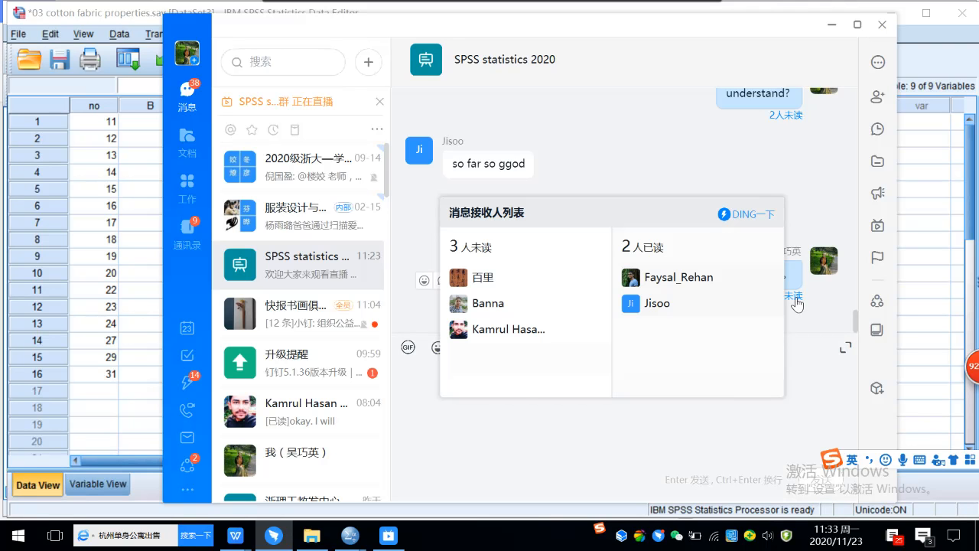
click(521, 457)
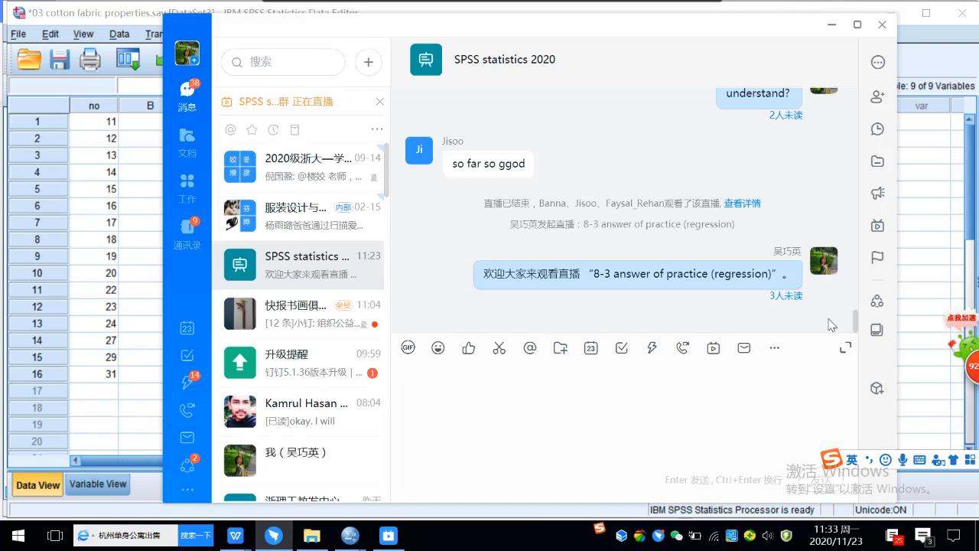
click(794, 297)
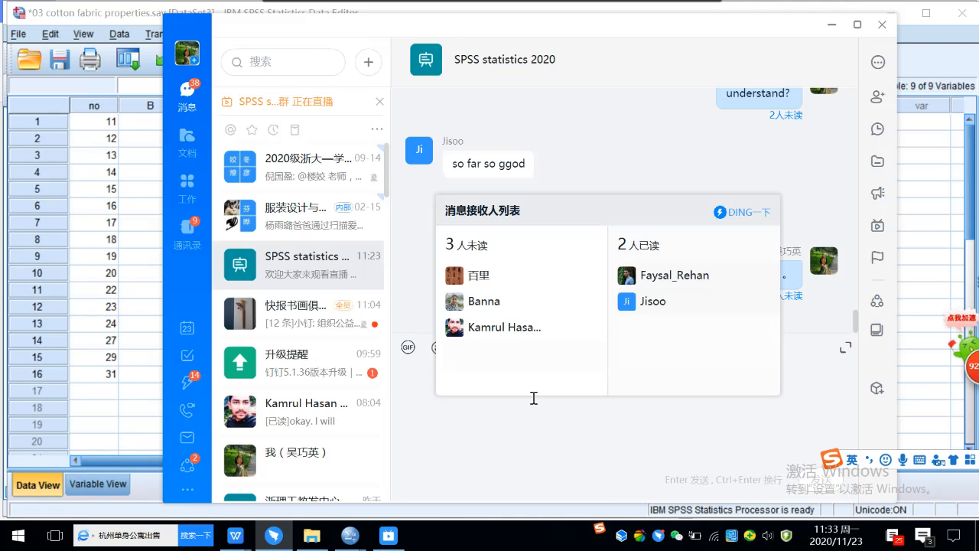
click(523, 428)
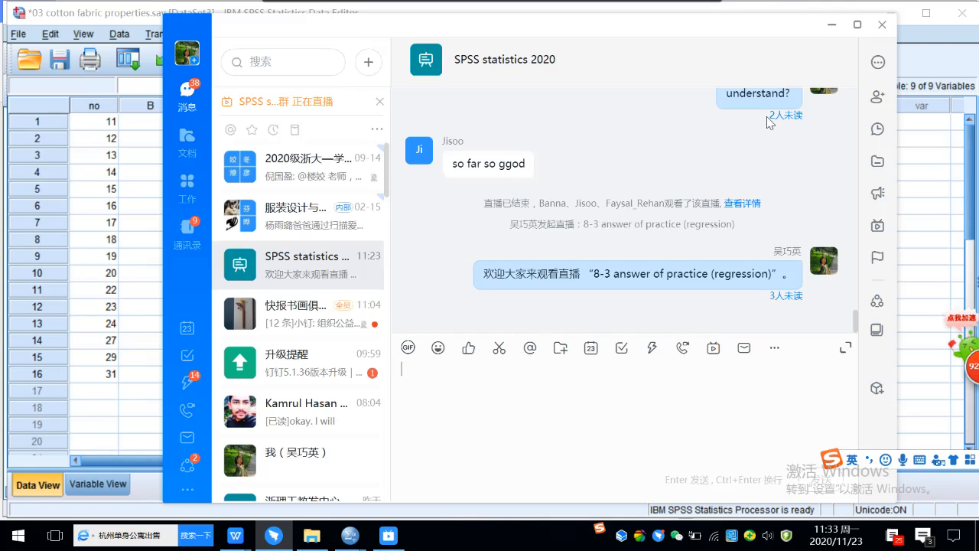
click(835, 30)
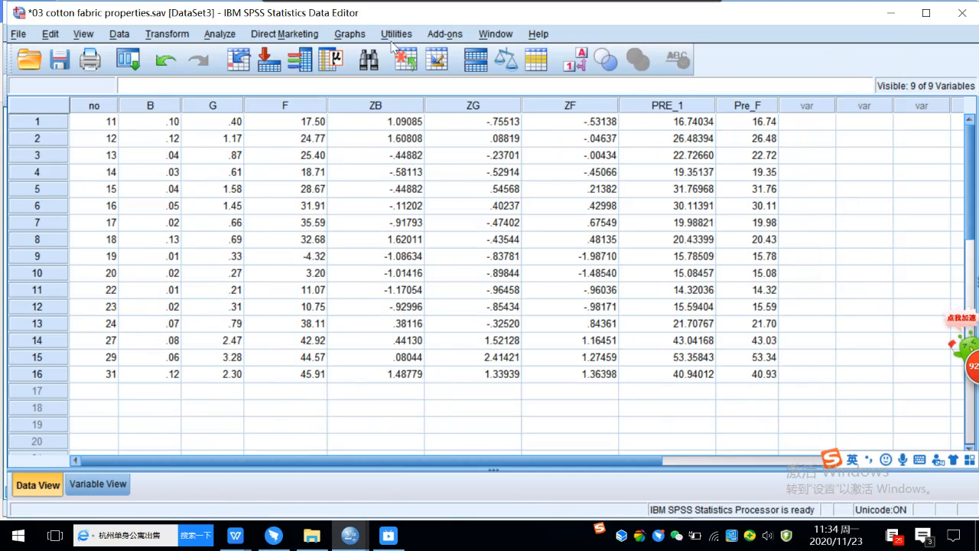
click(346, 39)
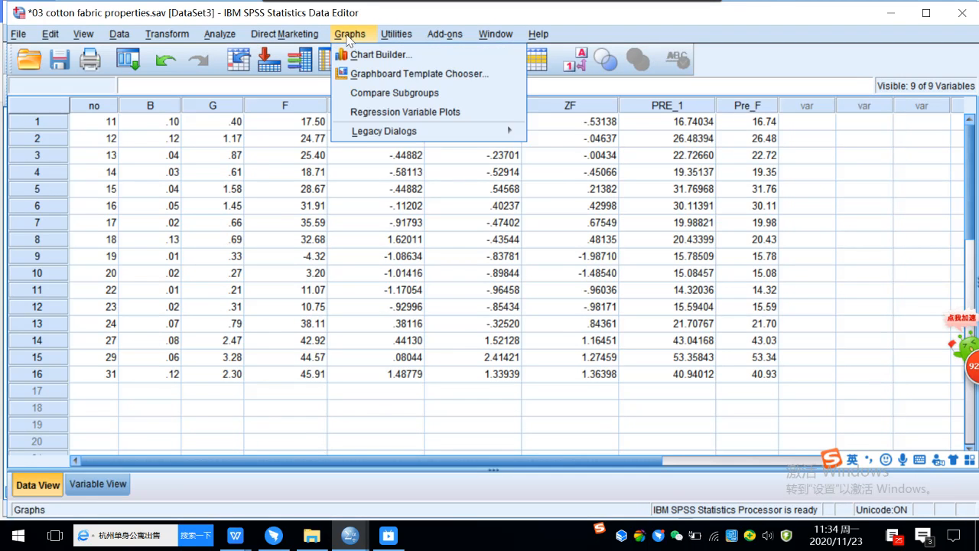
mouse_move(391, 132)
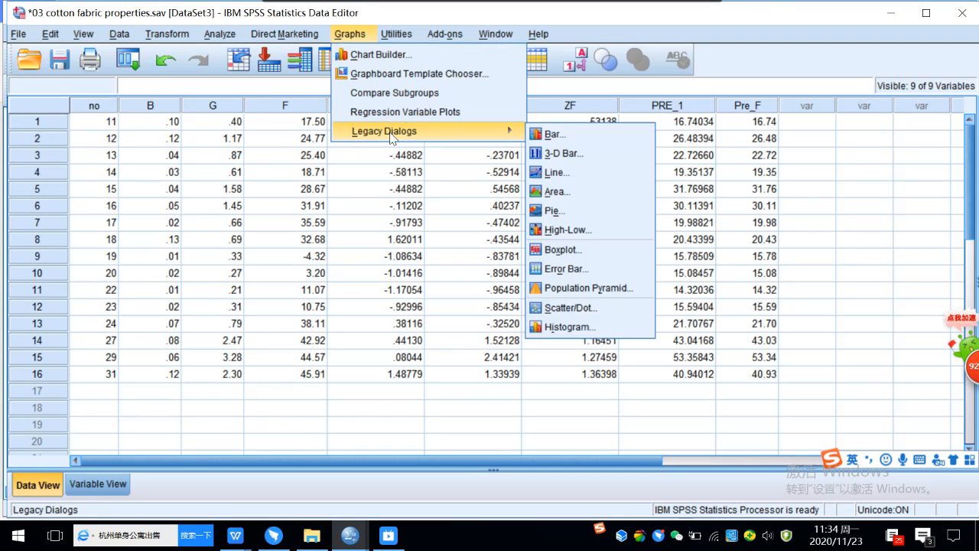
click(566, 308)
click(480, 277)
click(463, 317)
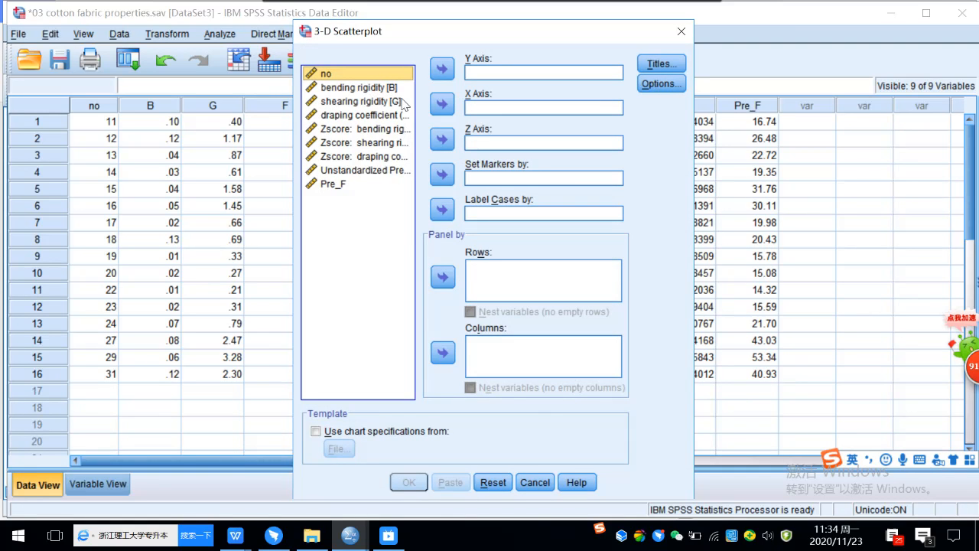
click(535, 482)
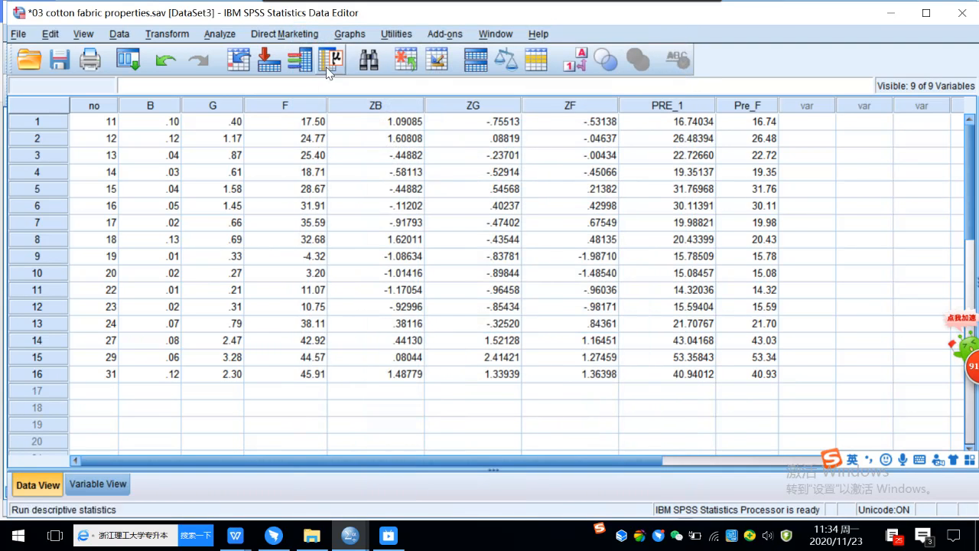
Create a matrix scatterplot of draping coefficient (F), bending rigidity (B) and shearing rigidity (G)
click(349, 36)
mouse_move(406, 131)
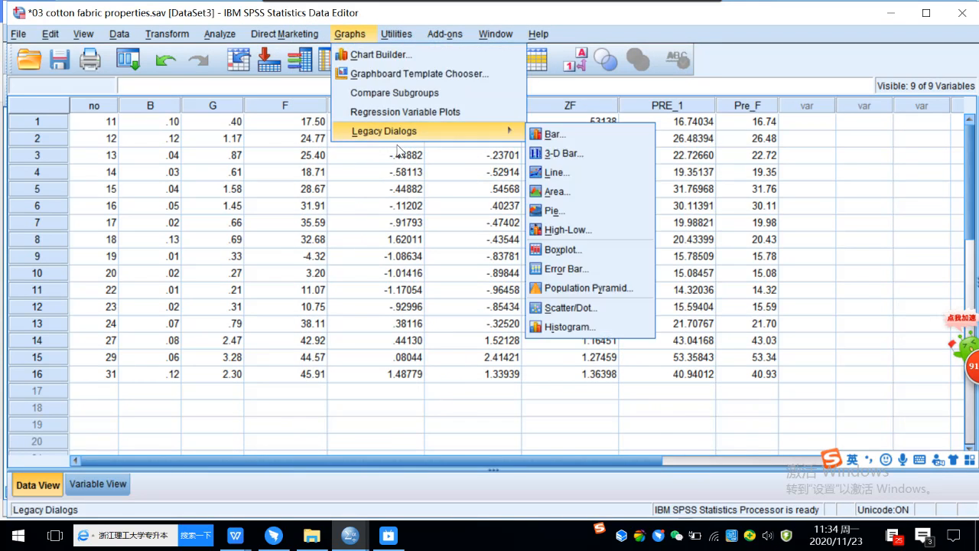
click(564, 306)
click(480, 276)
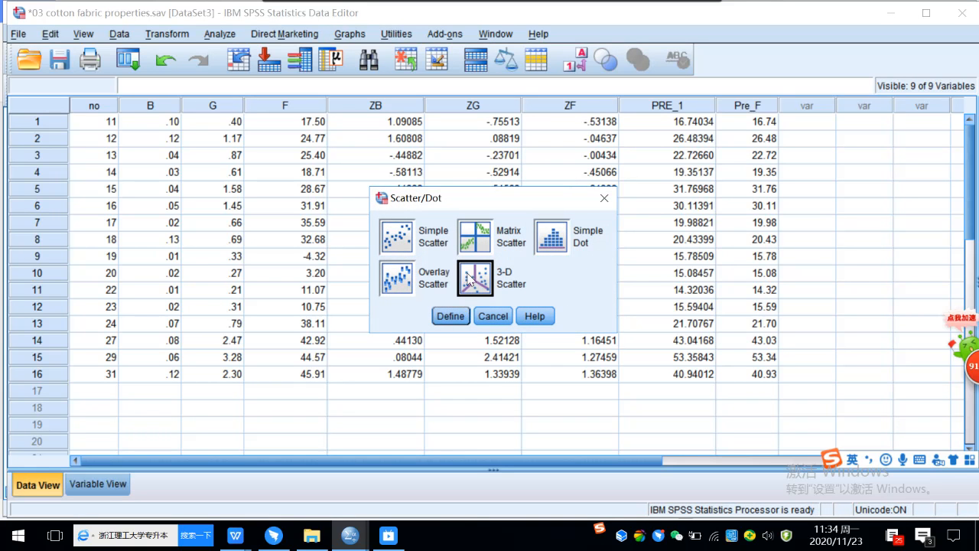
click(482, 239)
click(441, 317)
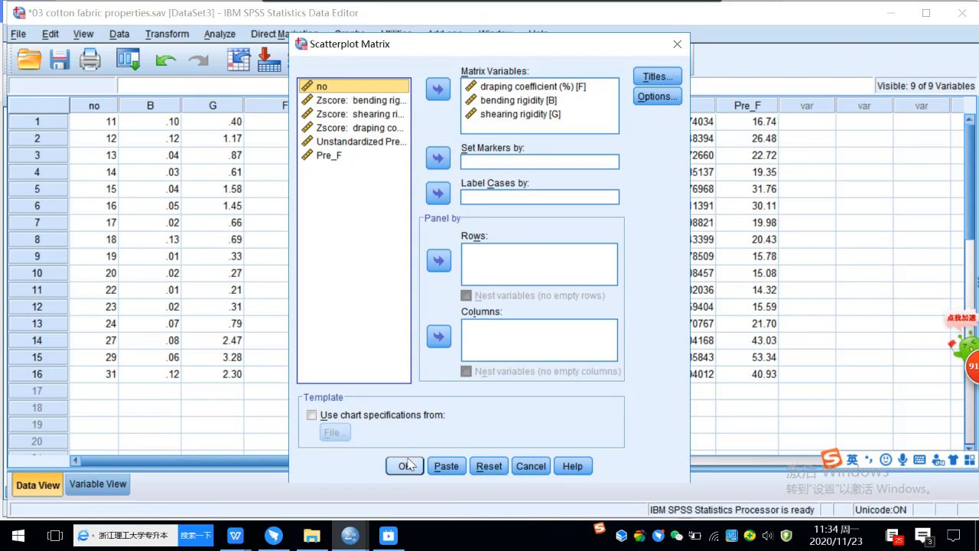
click(404, 466)
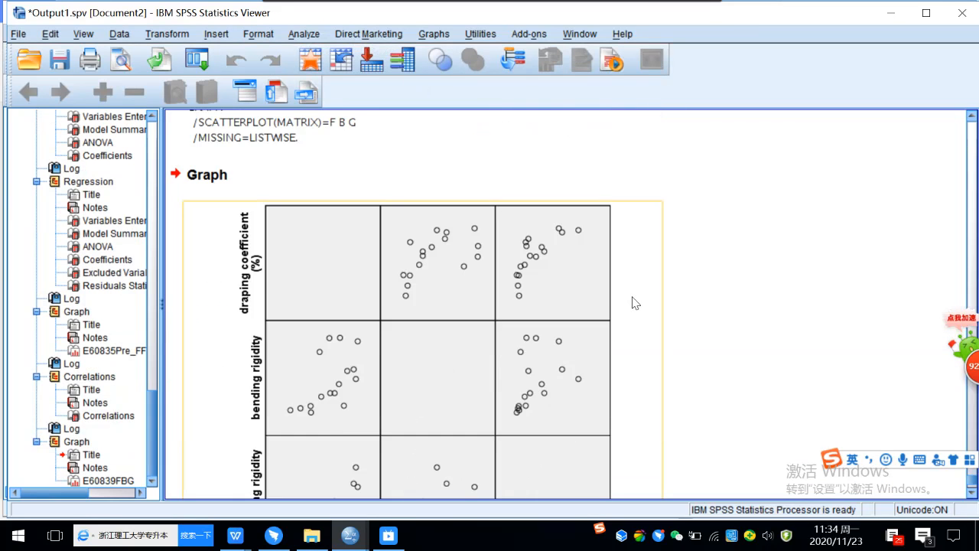
scroll(636, 303, up, 1)
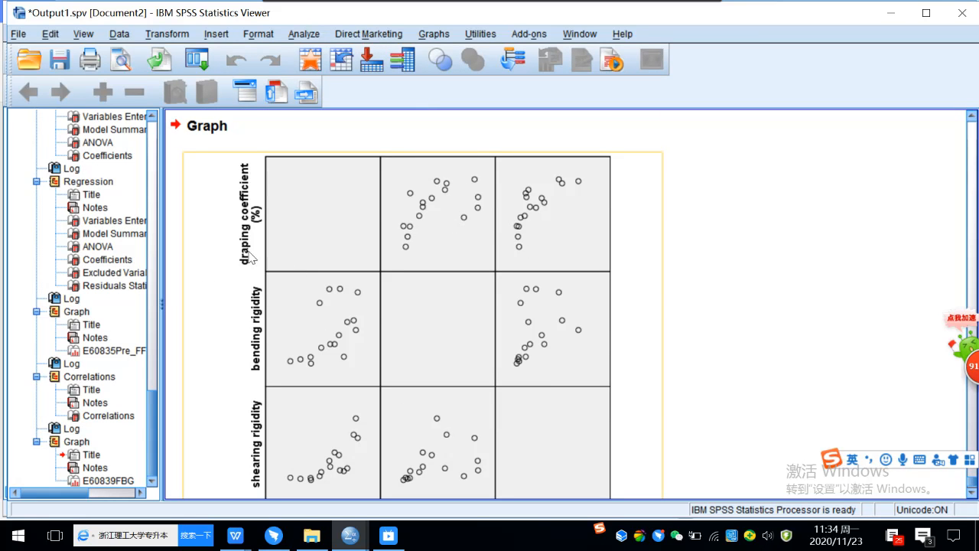
scroll(475, 202, down, 2)
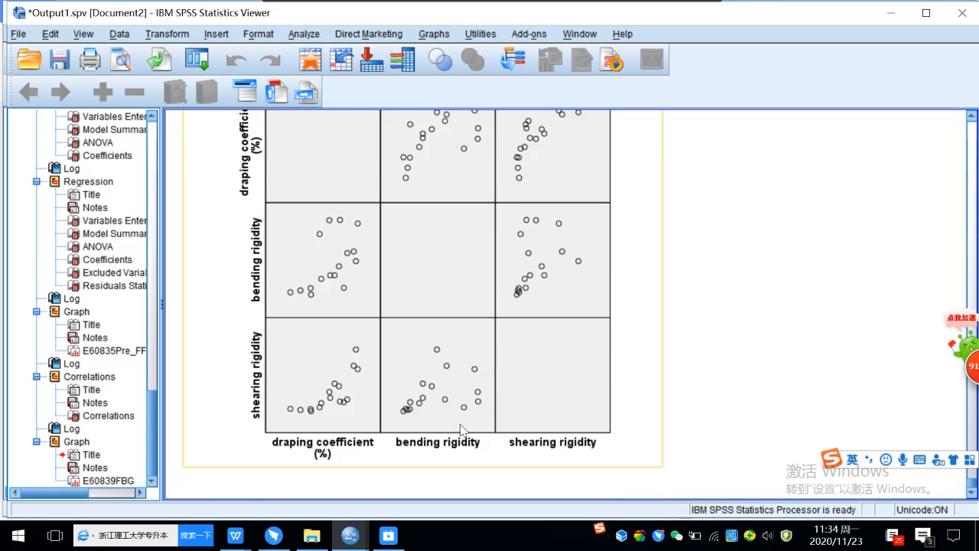
scroll(456, 447, up, 3)
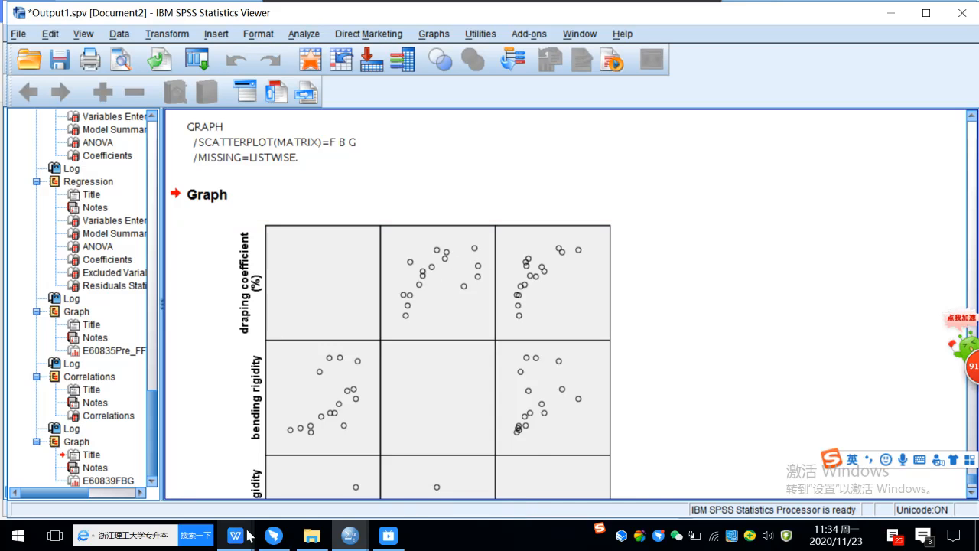
Add two new variables named lnB and lnG to the 03 cotton fabric properties dataset
mouse_move(238, 540)
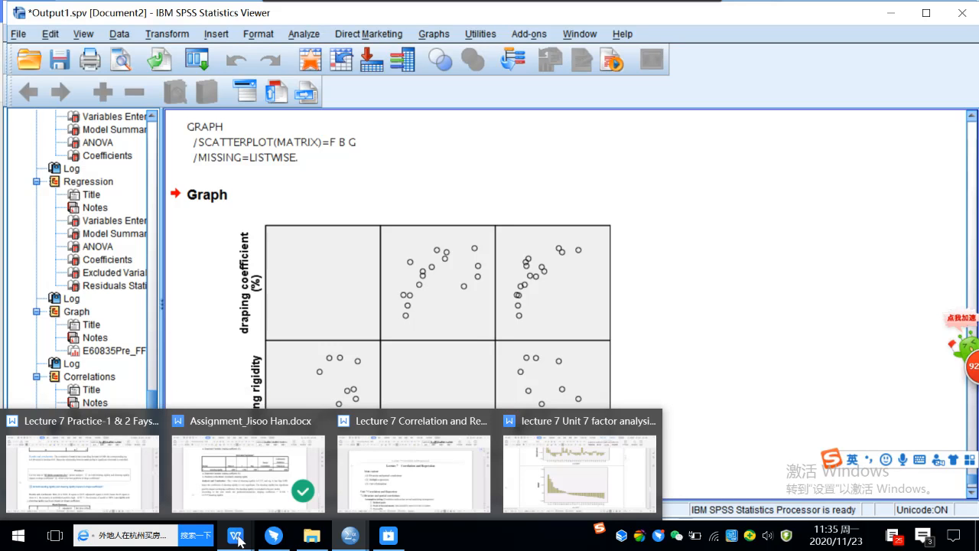
mouse_move(350, 533)
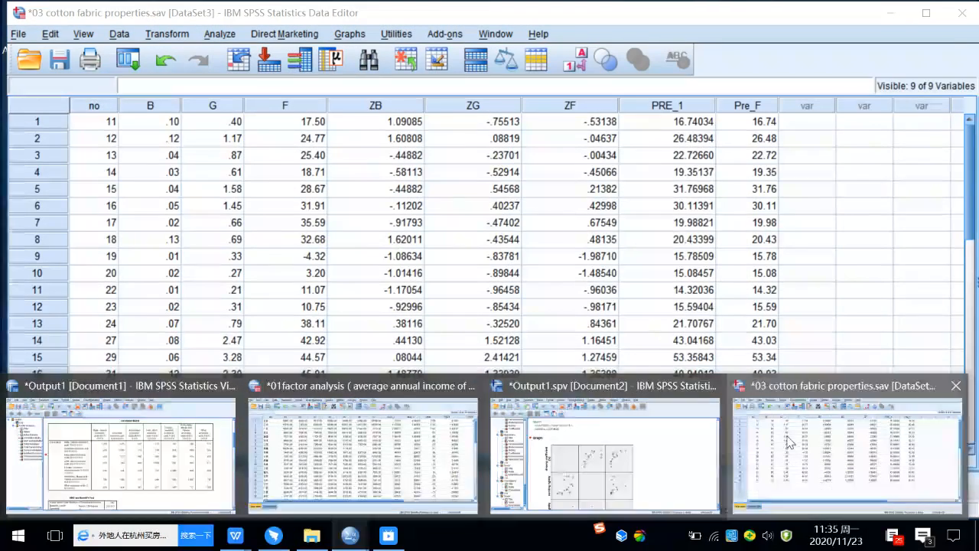
click(847, 451)
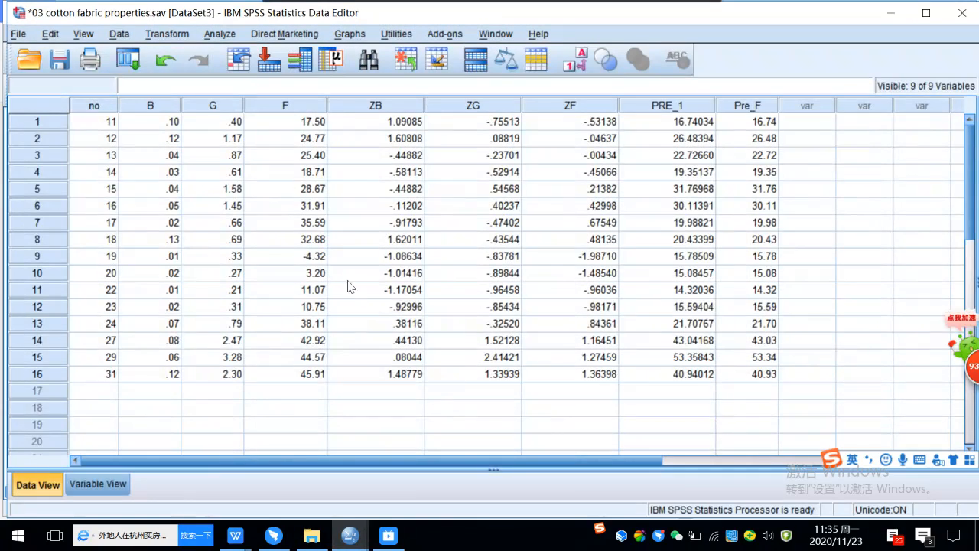
click(95, 480)
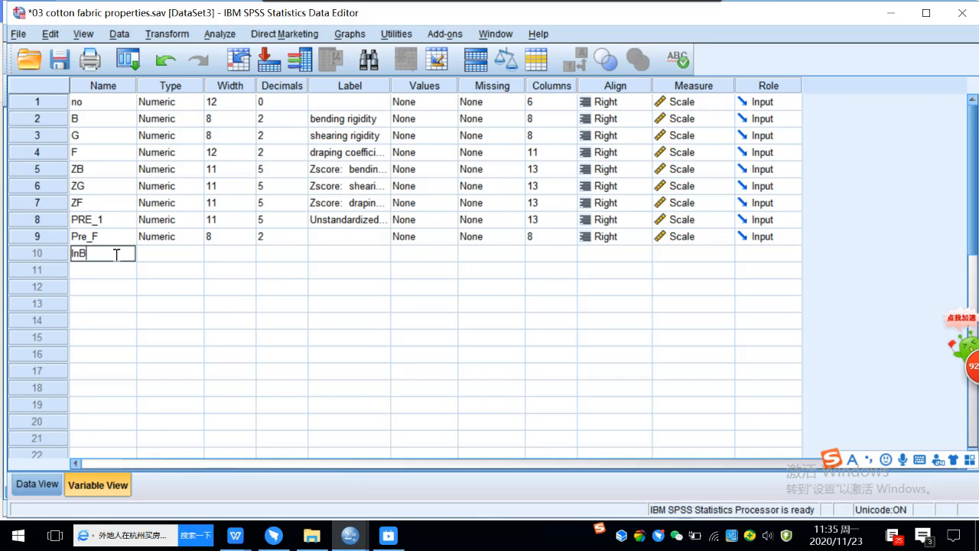
click(122, 269)
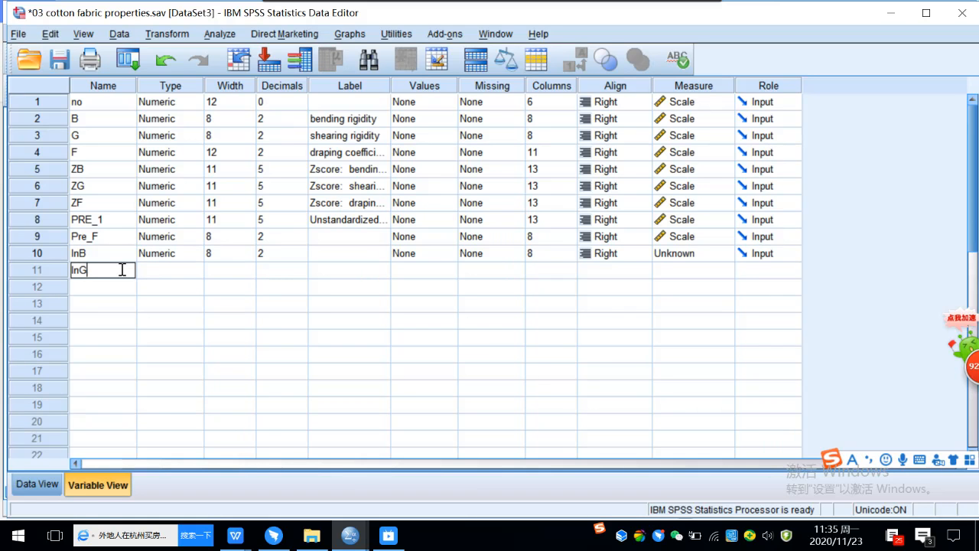
click(111, 287)
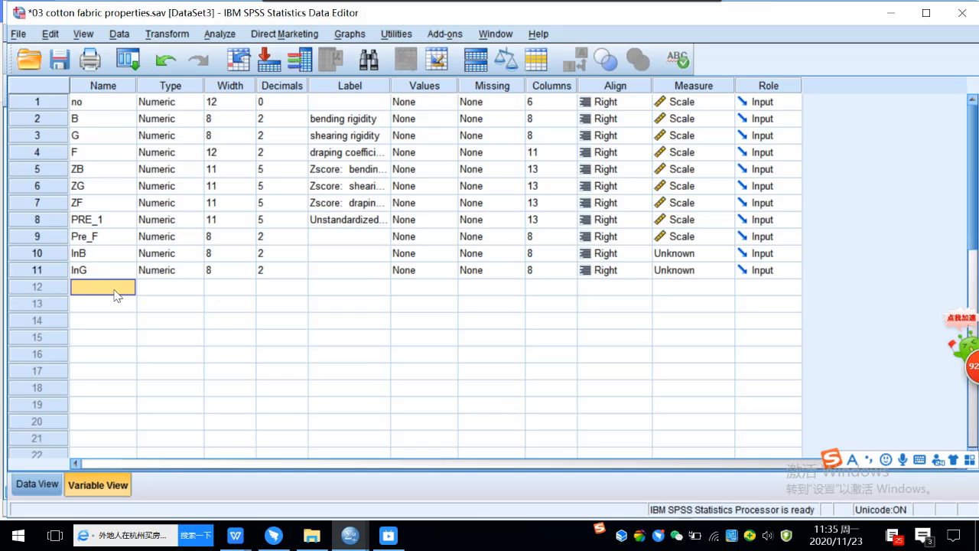
Start a Compute Variable transformation with lnB as the target variable
click(89, 254)
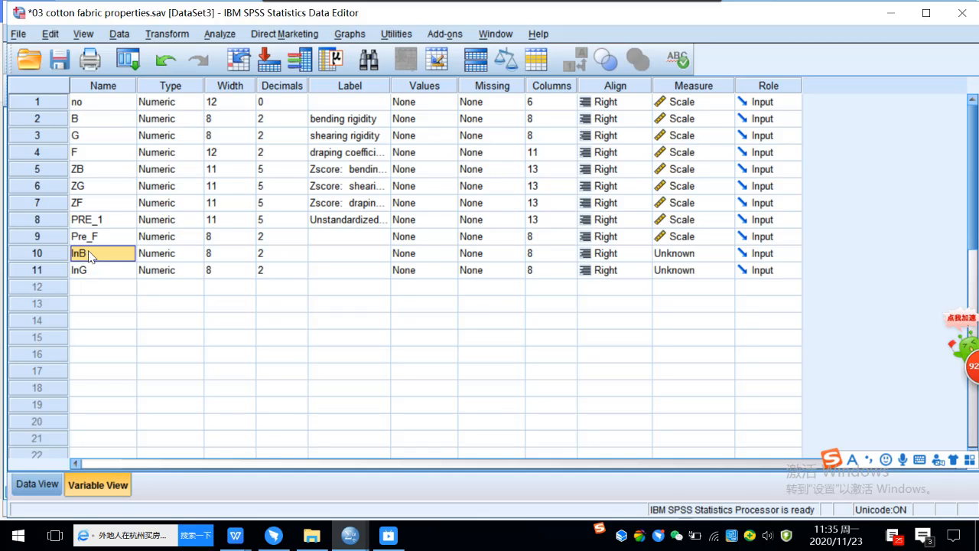
click(89, 255)
drag(90, 255, 66, 259)
click(169, 35)
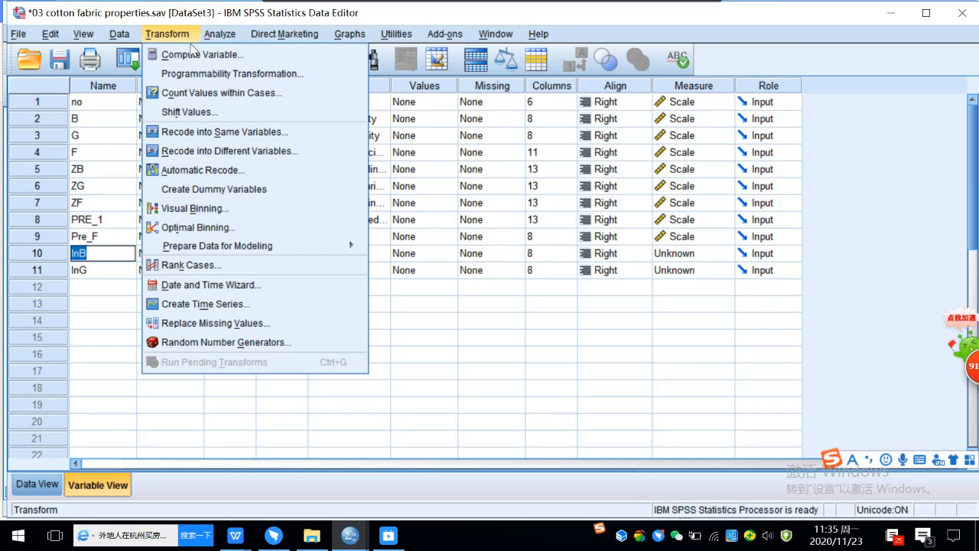
click(192, 55)
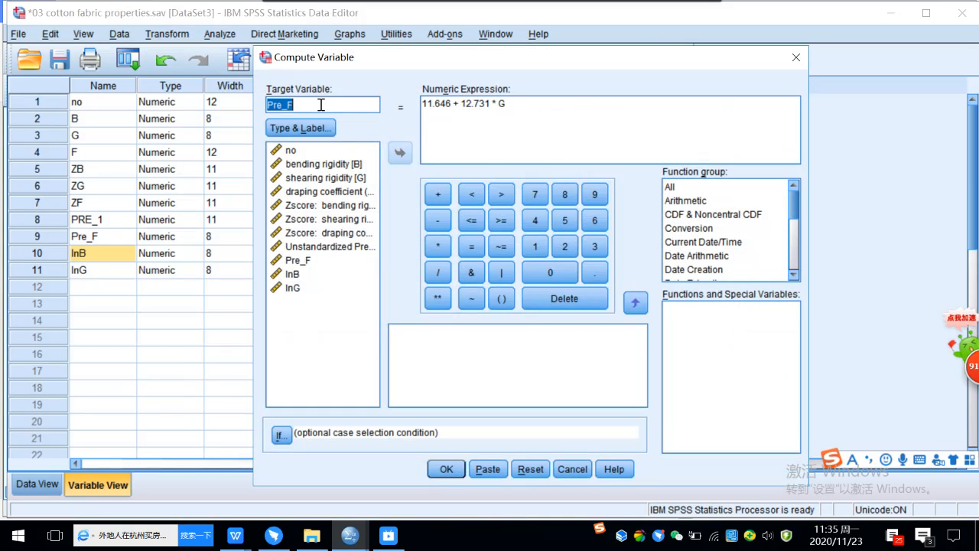
text(lnB)
Replace the numeric expression with LN(B), using the arithmetic Ln function on bending rigidity, and compute it into the existing variable
click(508, 108)
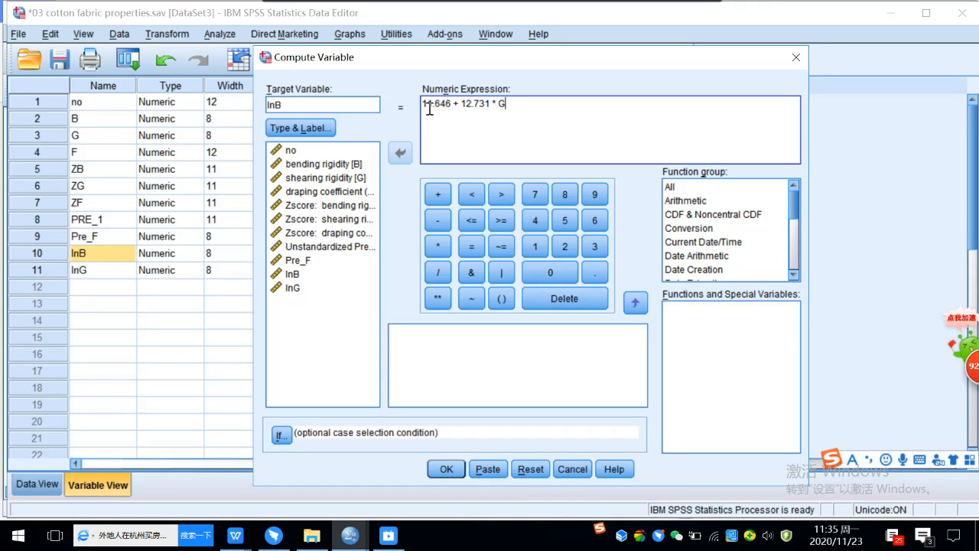
key(ctrl+a)
key(BackSpace)
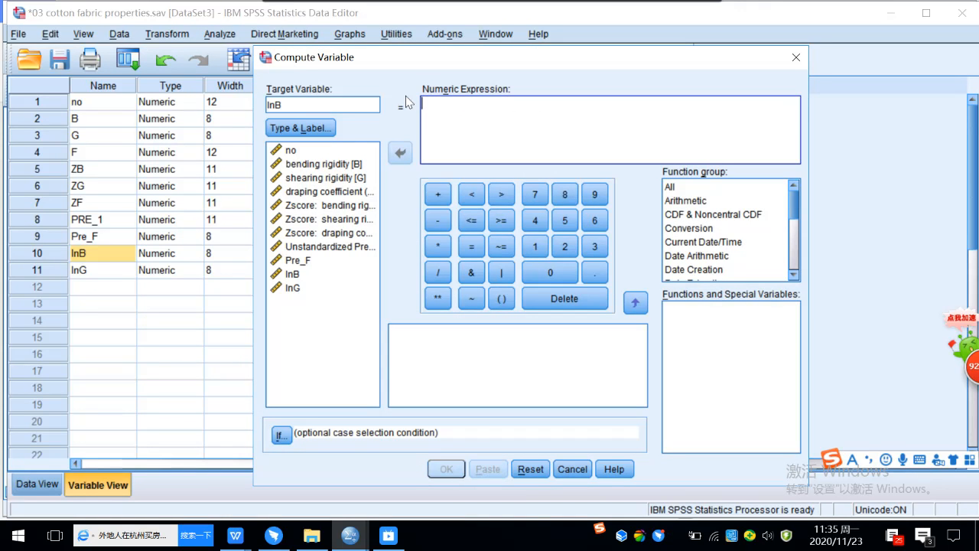
click(687, 201)
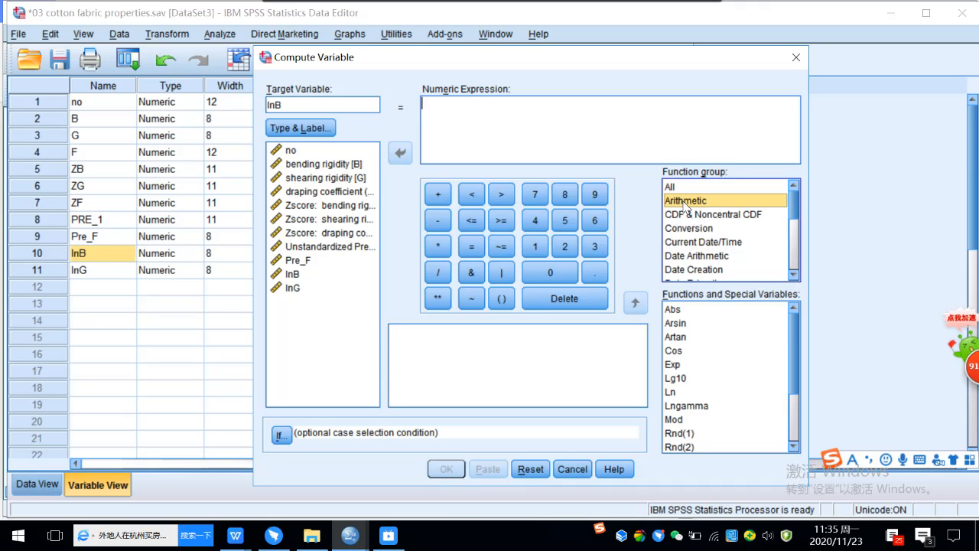
click(672, 391)
click(635, 303)
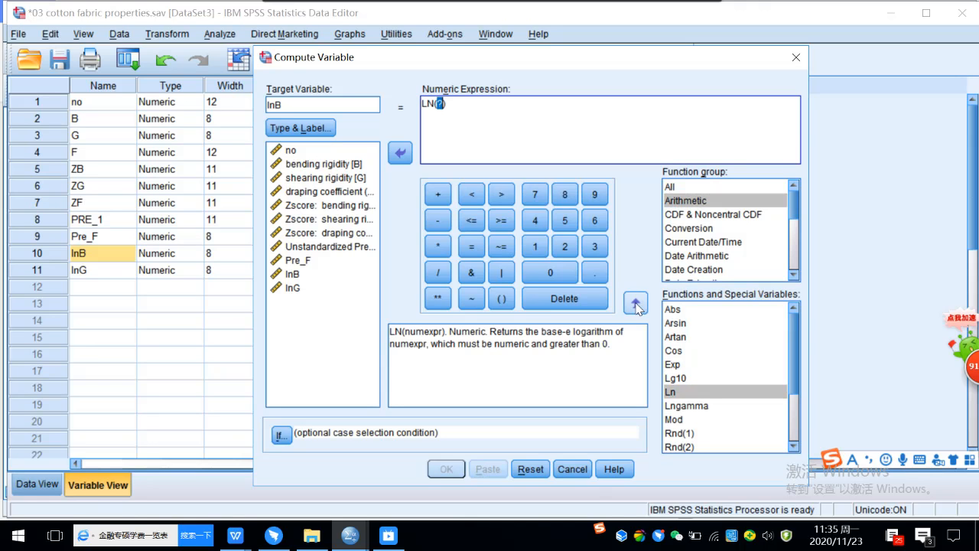
click(339, 165)
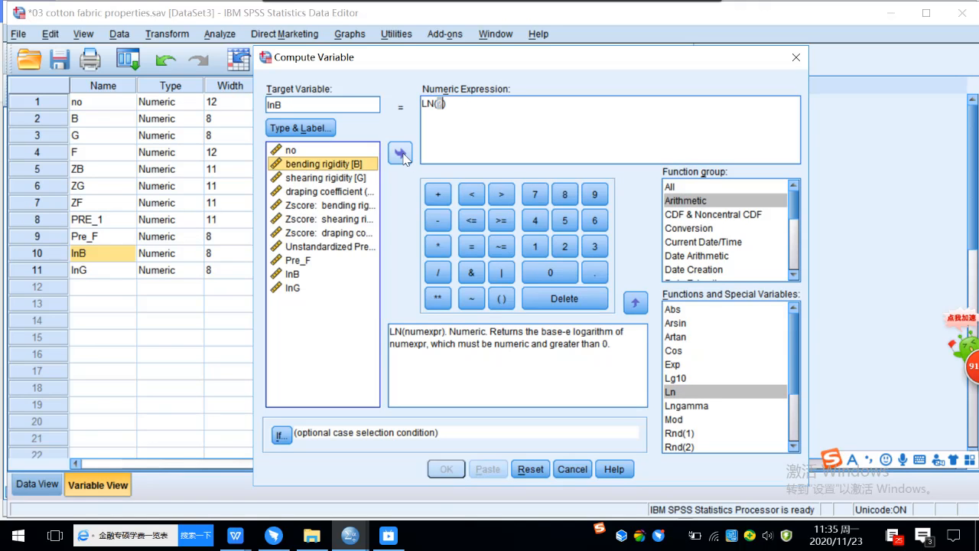
click(400, 154)
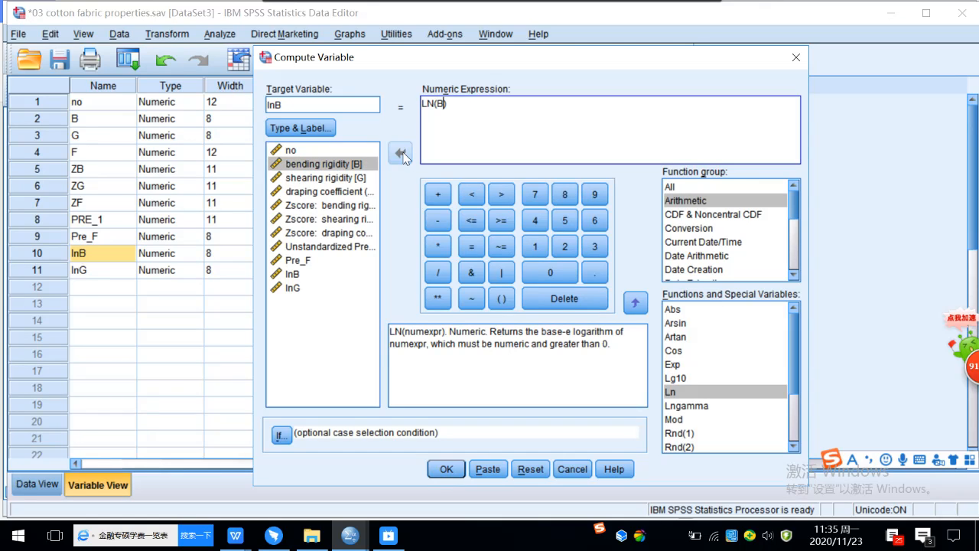
click(453, 469)
click(459, 291)
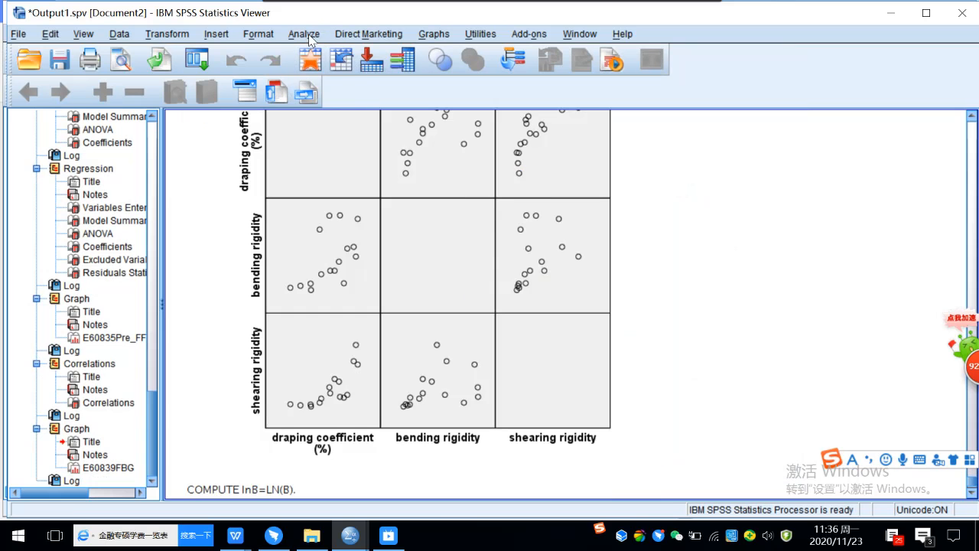
Start another Compute Variable transformation with lnG as the target variable
click(167, 34)
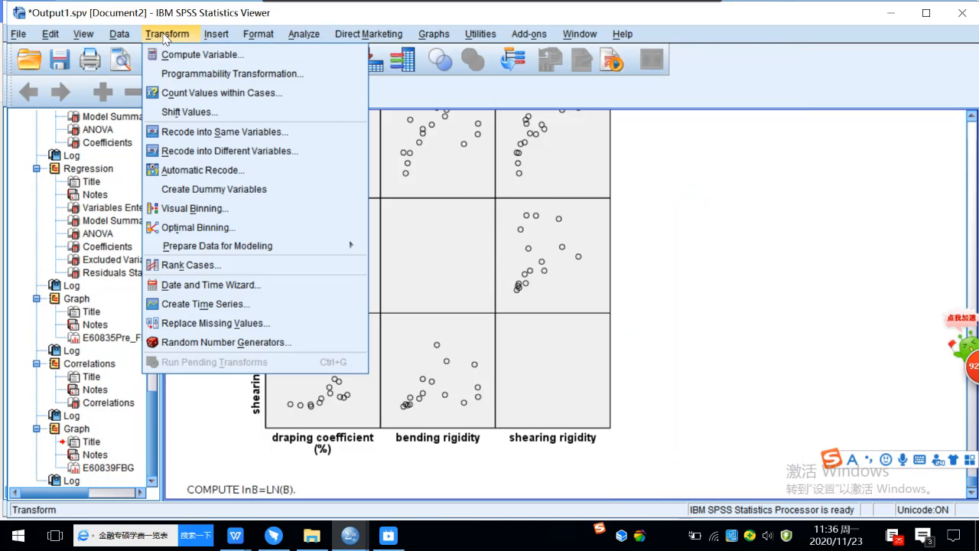
click(197, 58)
click(295, 104)
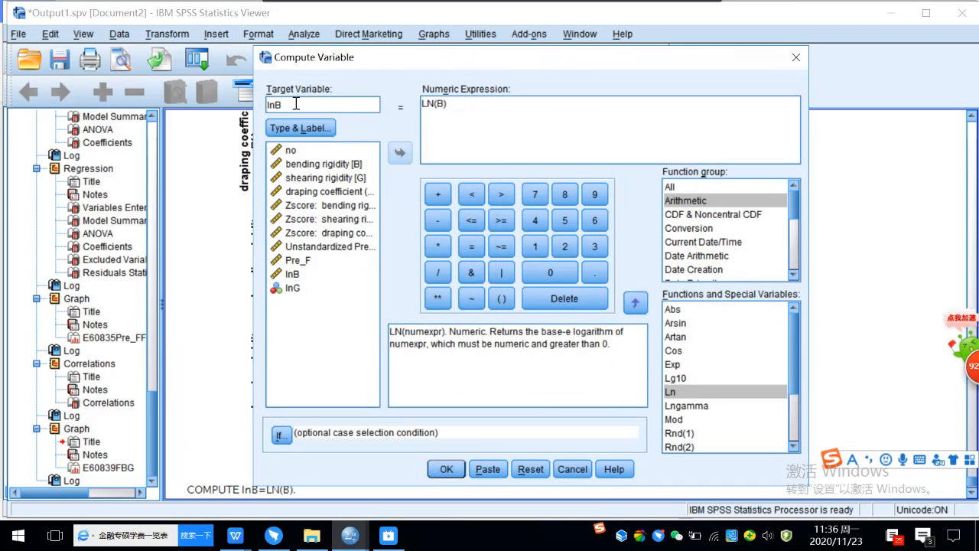
key(BackSpace)
text(g)
key(BackSpace)
key(Caps_Lock)
text(G)
Change the numeric expression to LN(G) by substituting shearing rigidity, and compute it into the existing variable
click(441, 107)
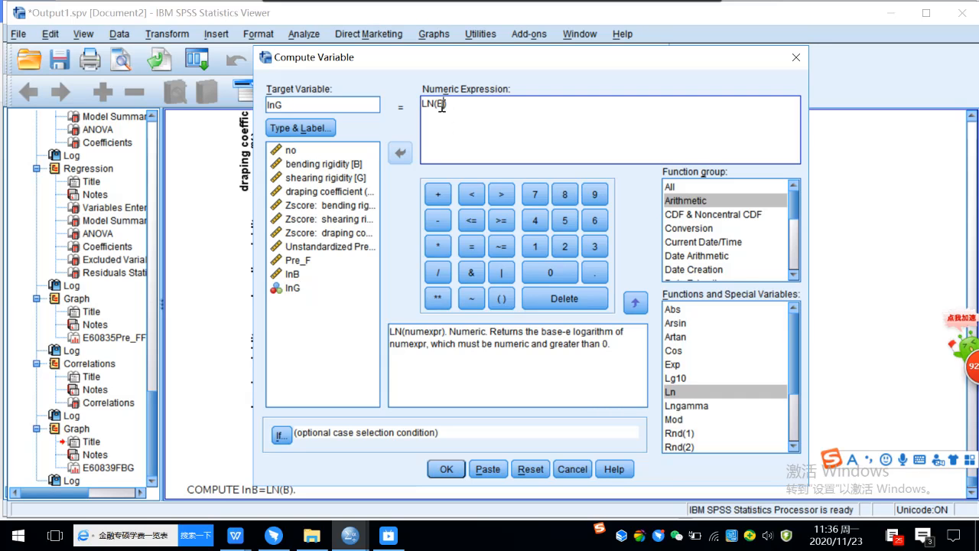
click(347, 178)
click(399, 152)
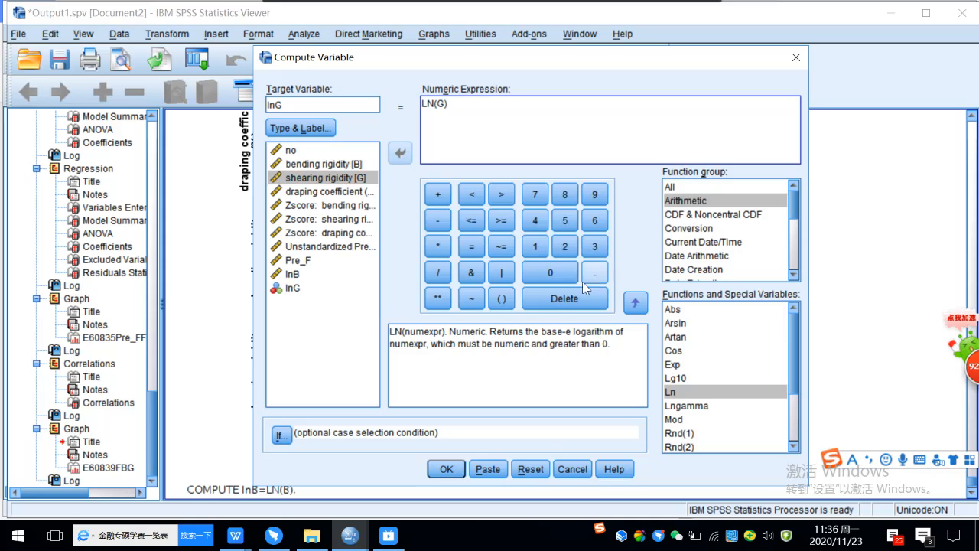
click(441, 469)
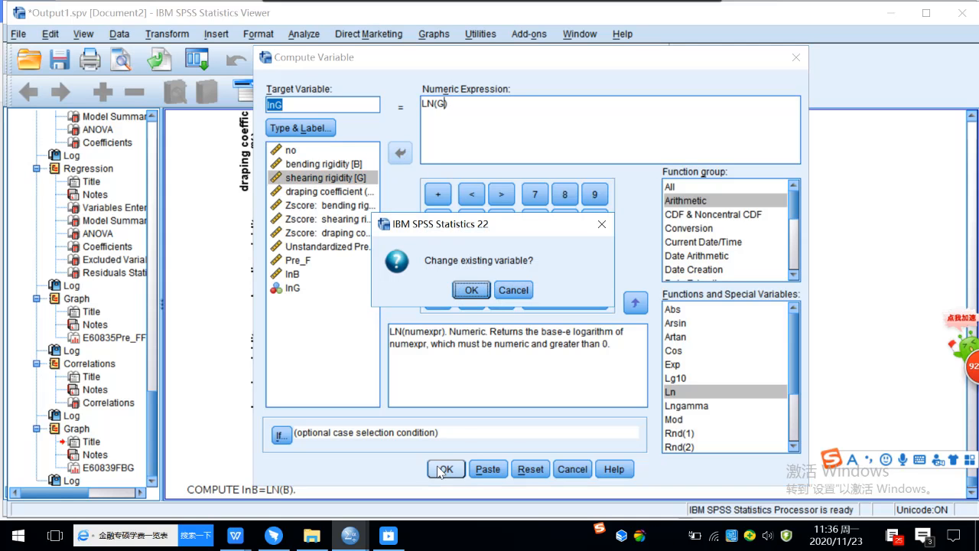
click(470, 291)
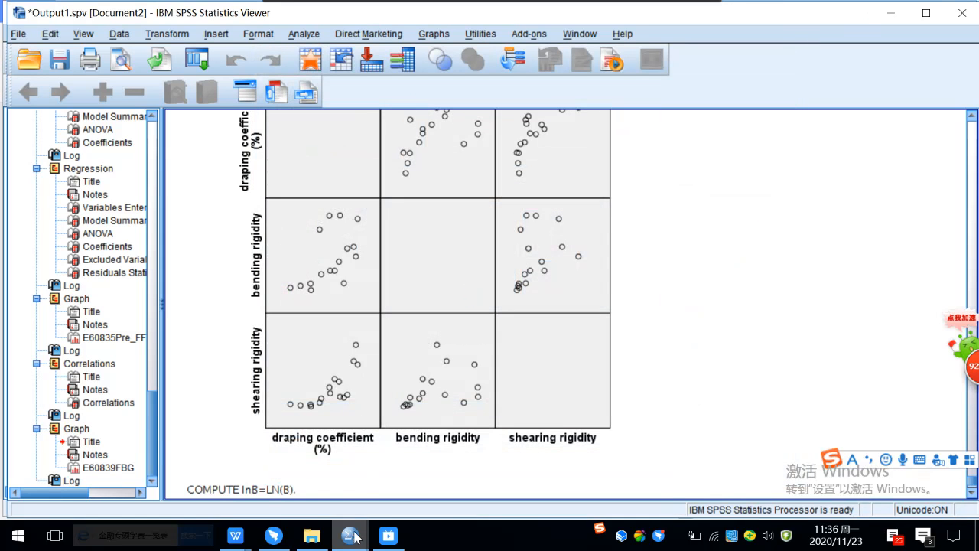
Set the measurement level of lnG to Scale in the 03 cotton fabric properties dataset
mouse_move(355, 538)
click(849, 452)
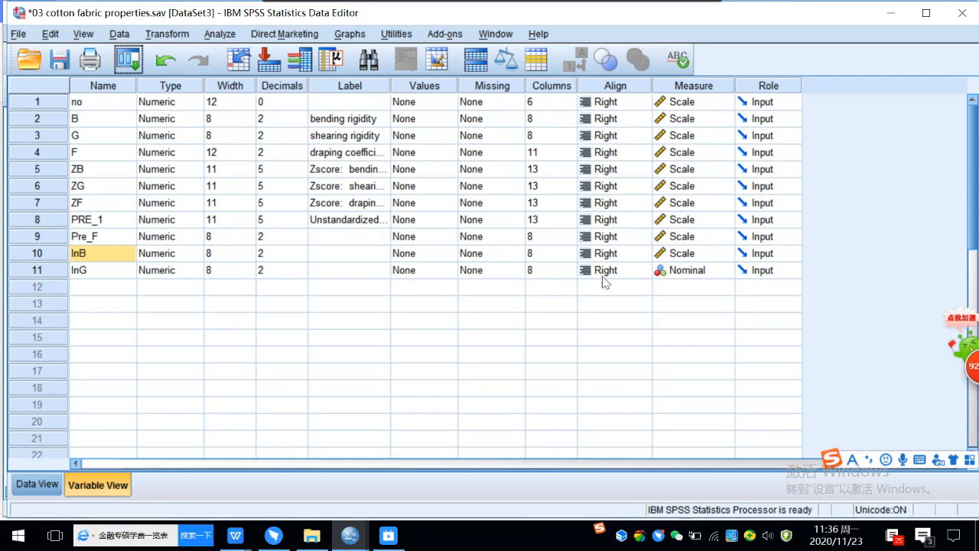
click(695, 271)
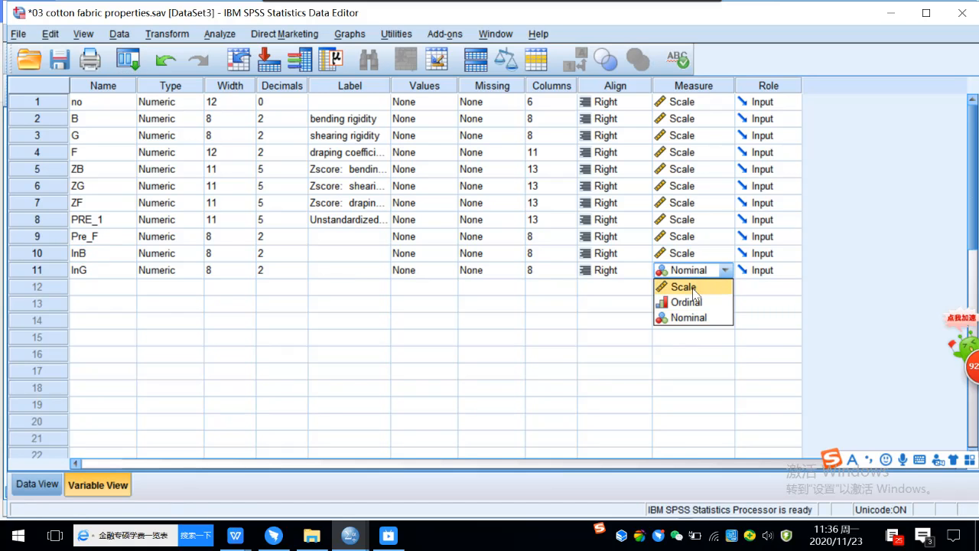
click(681, 287)
click(591, 303)
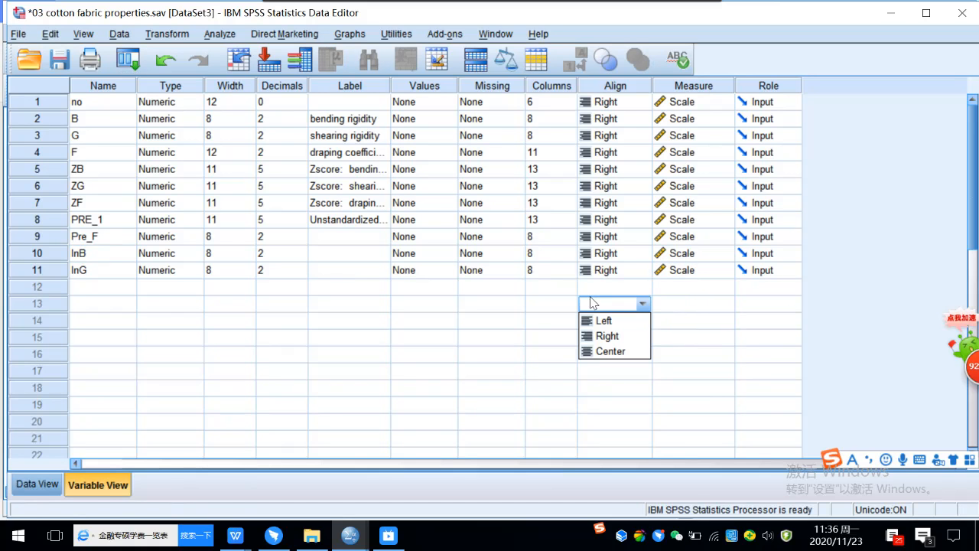
click(731, 273)
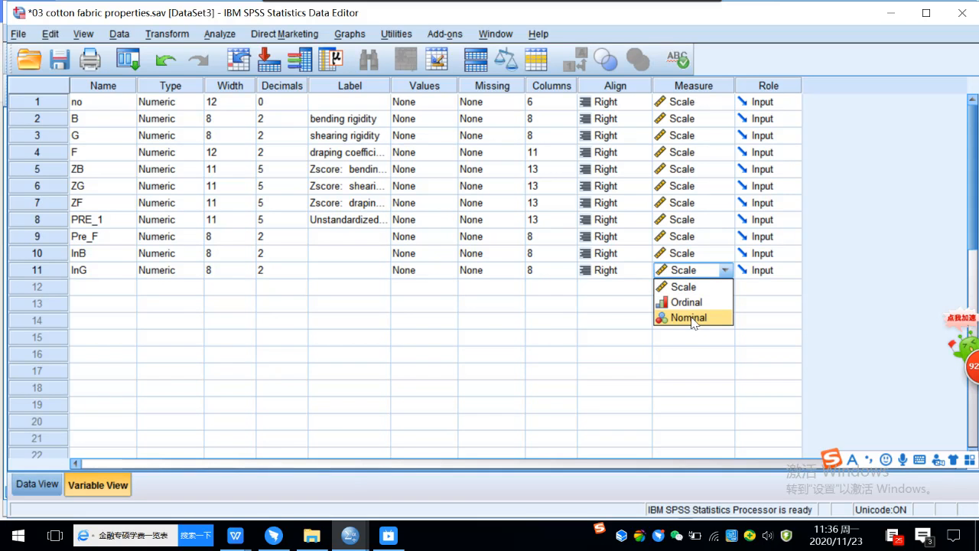
click(124, 325)
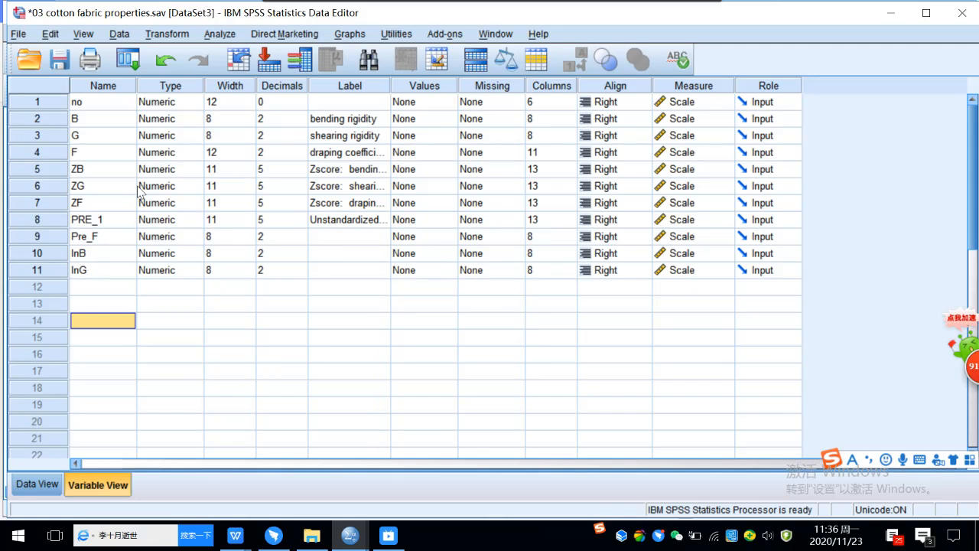
Start defining a matrix scatterplot and remove bending rigidity and shearing rigidity from its matrix variables
click(350, 38)
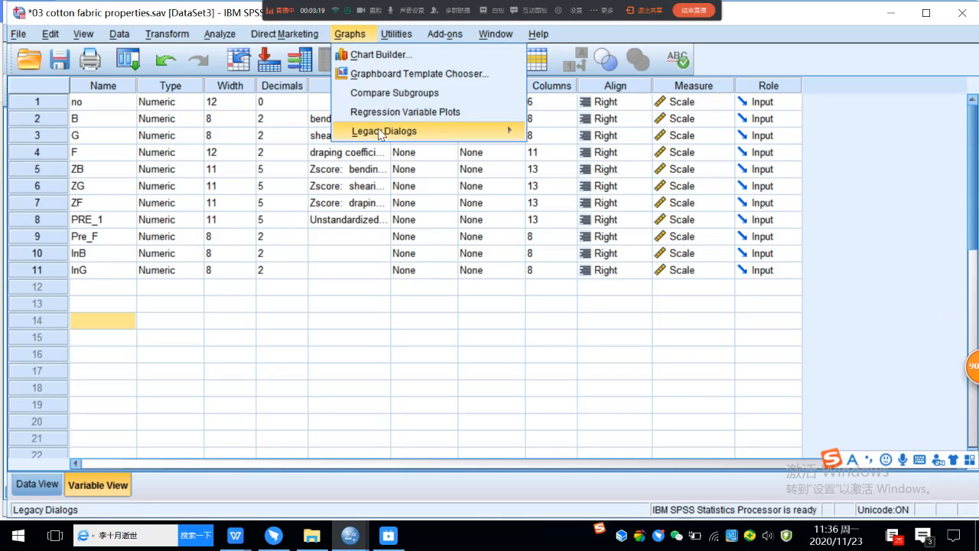
mouse_move(398, 131)
click(582, 307)
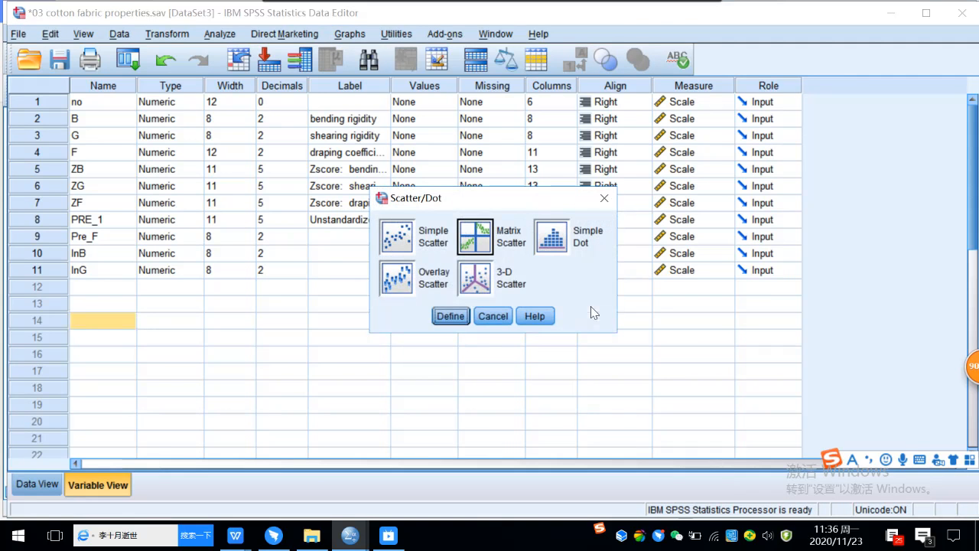
click(476, 246)
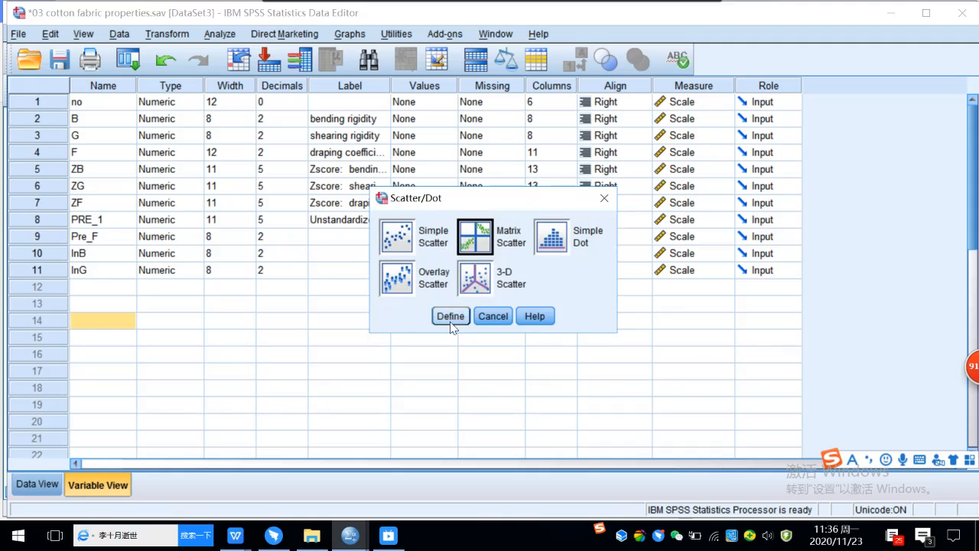
click(450, 317)
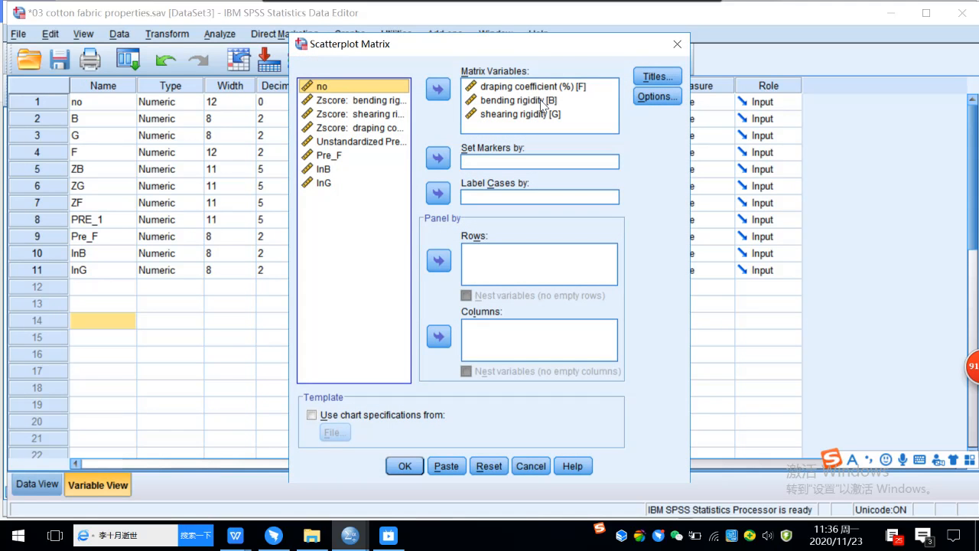
click(510, 102)
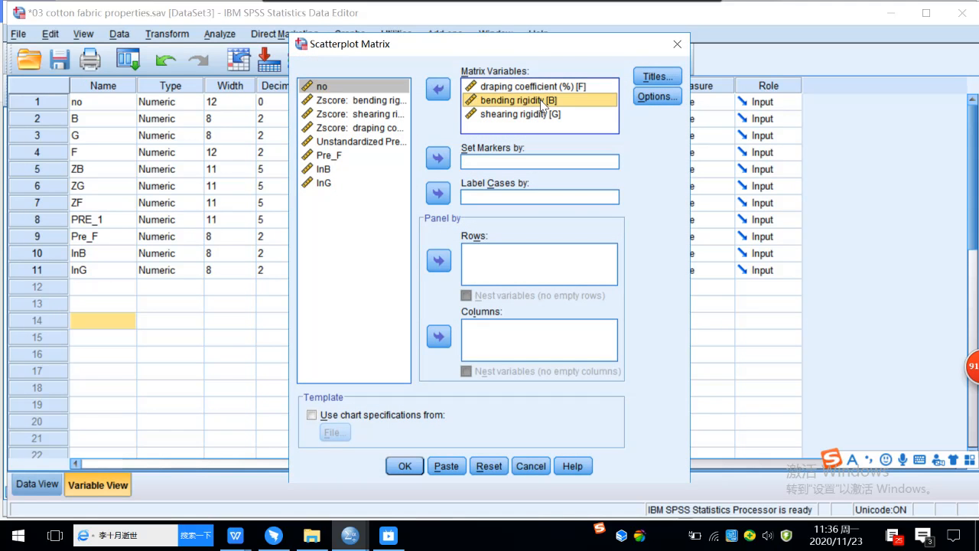
click(438, 90)
click(494, 103)
click(438, 90)
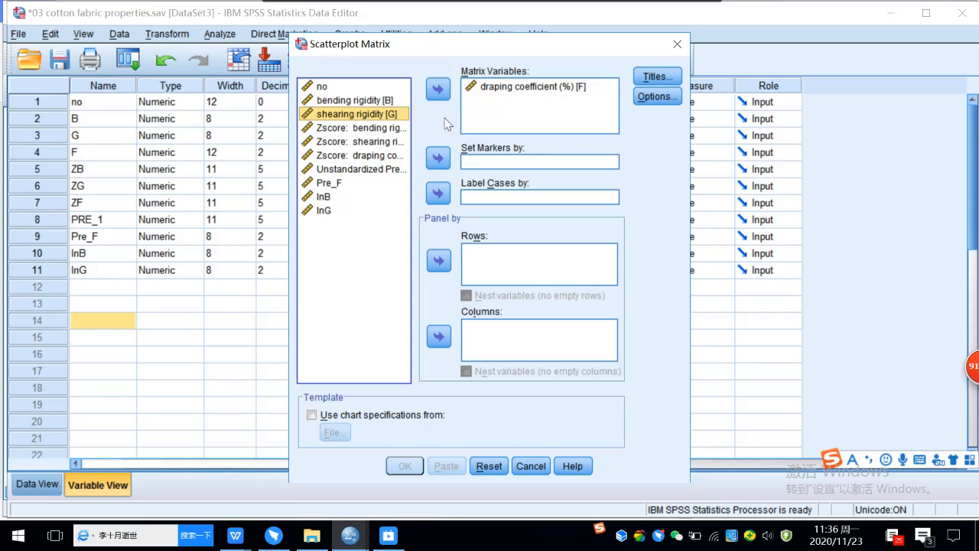
Add lnB and lnG to the matrix variables alongside draping coefficient, and create the scatterplot
click(341, 208)
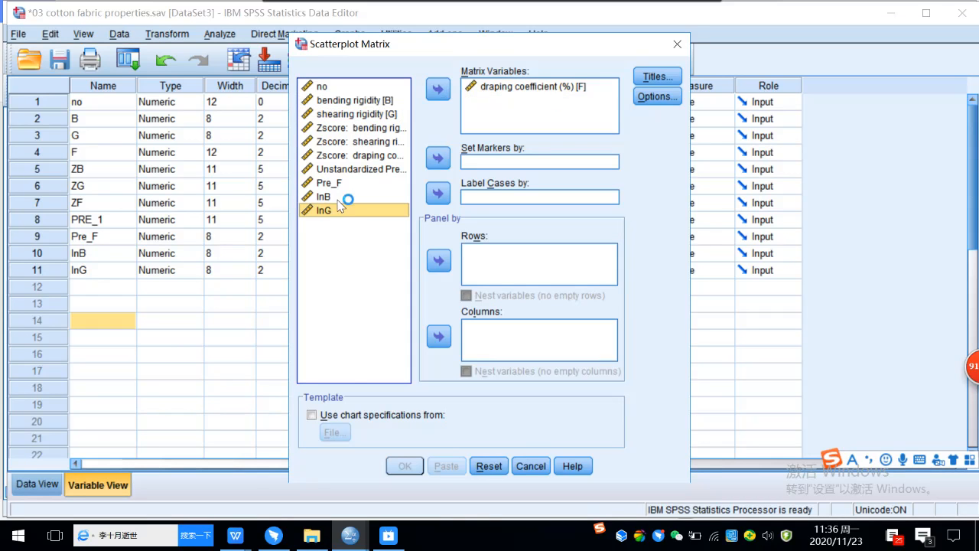
click(442, 93)
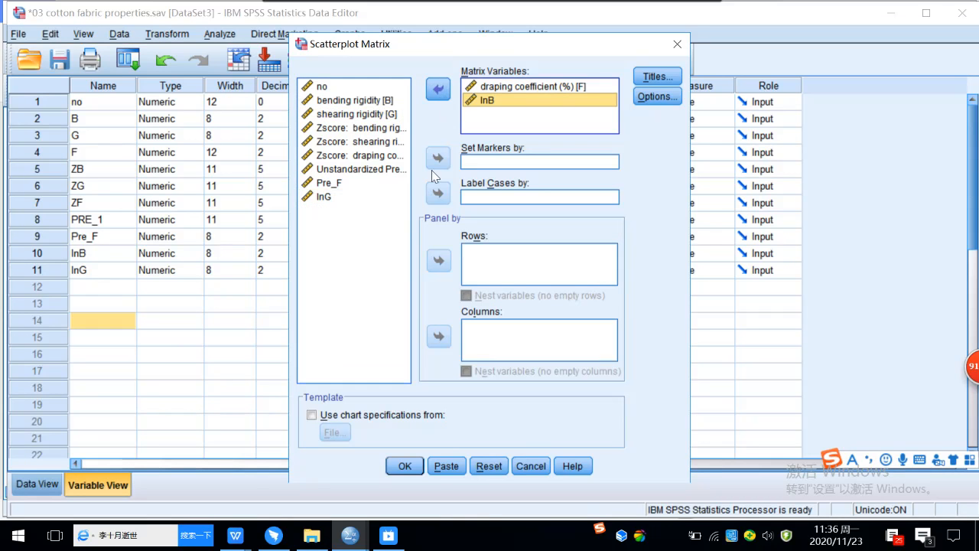
click(438, 90)
click(406, 461)
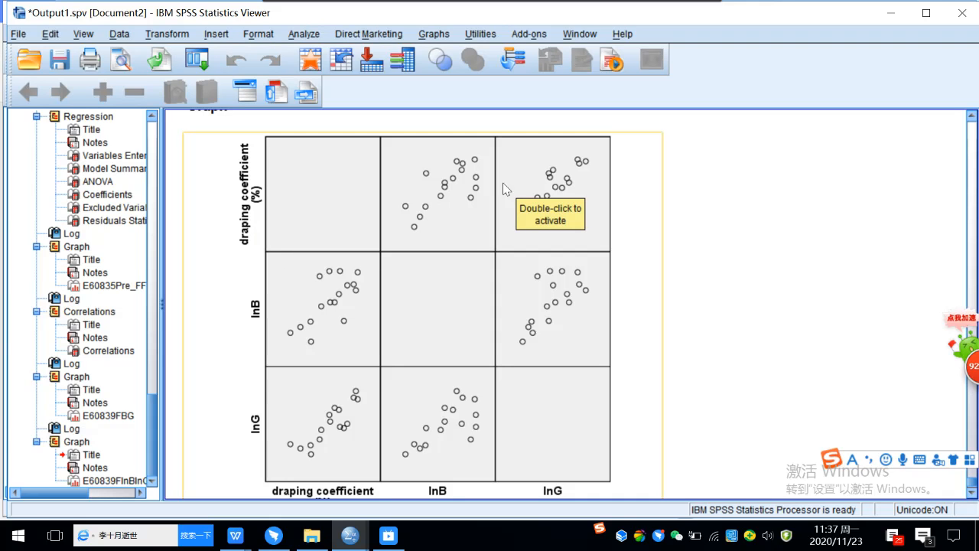
Open the new scatterplot matrix for editing, add fit lines at total, and apply the Loess method with 50% of points to fit
click(474, 232)
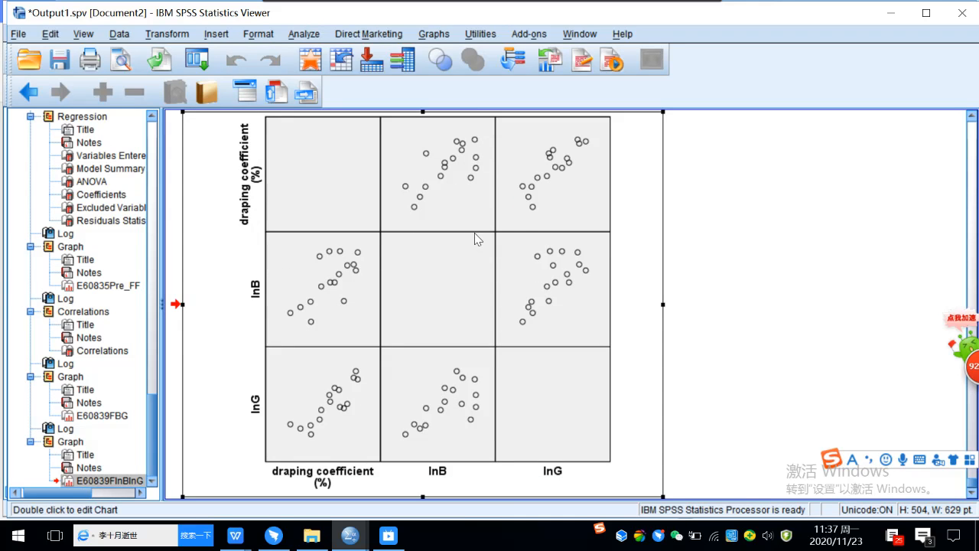
double_click(475, 239)
click(102, 88)
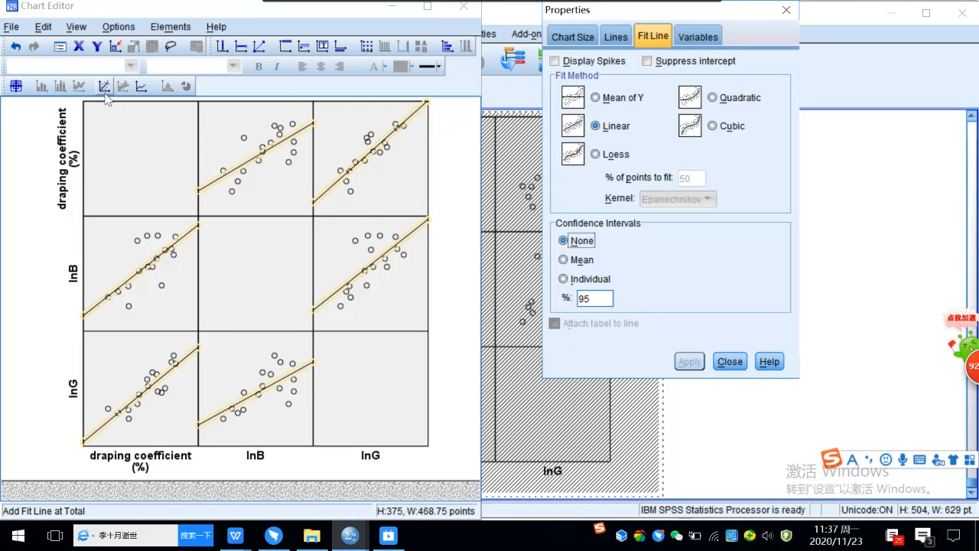
click(596, 154)
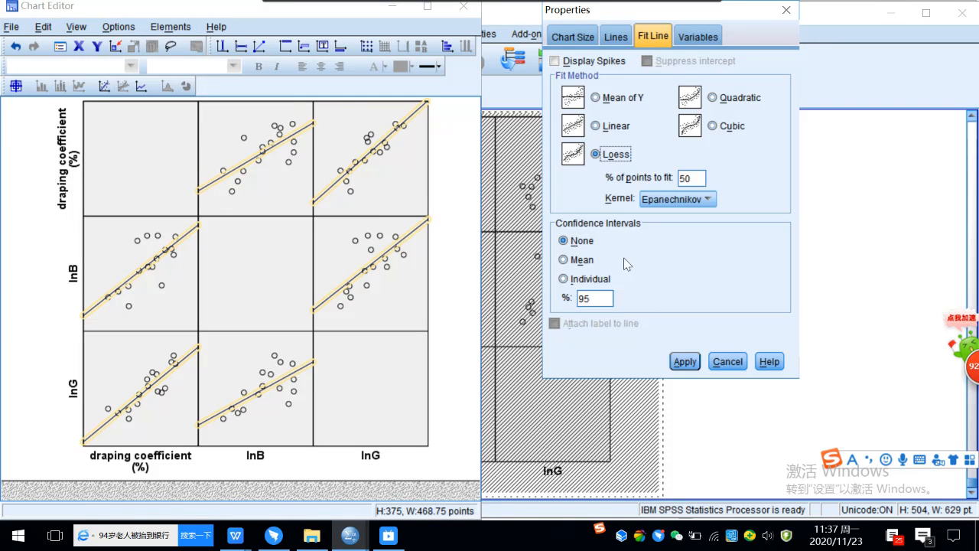
click(677, 365)
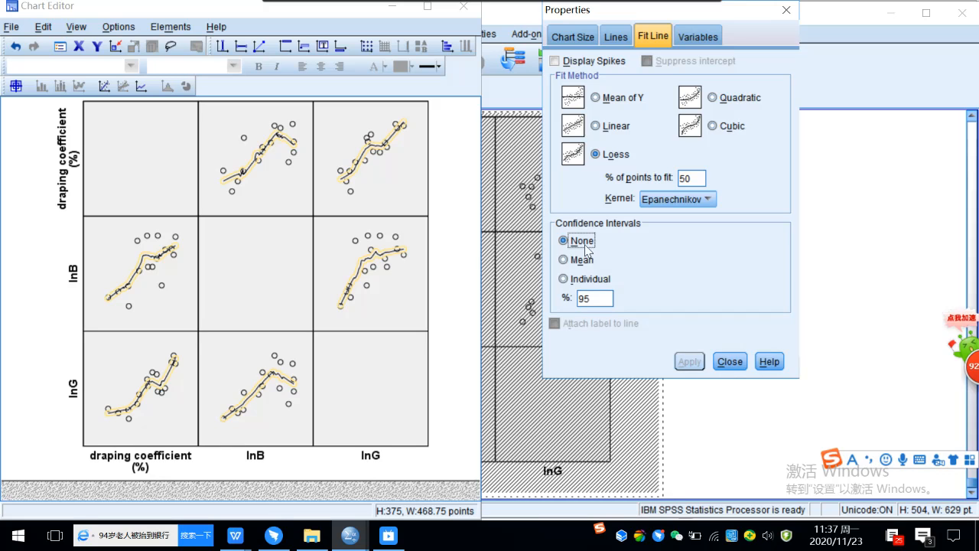
Change the fit lines to the Linear method without confidence intervals, and finish editing the chart
click(595, 126)
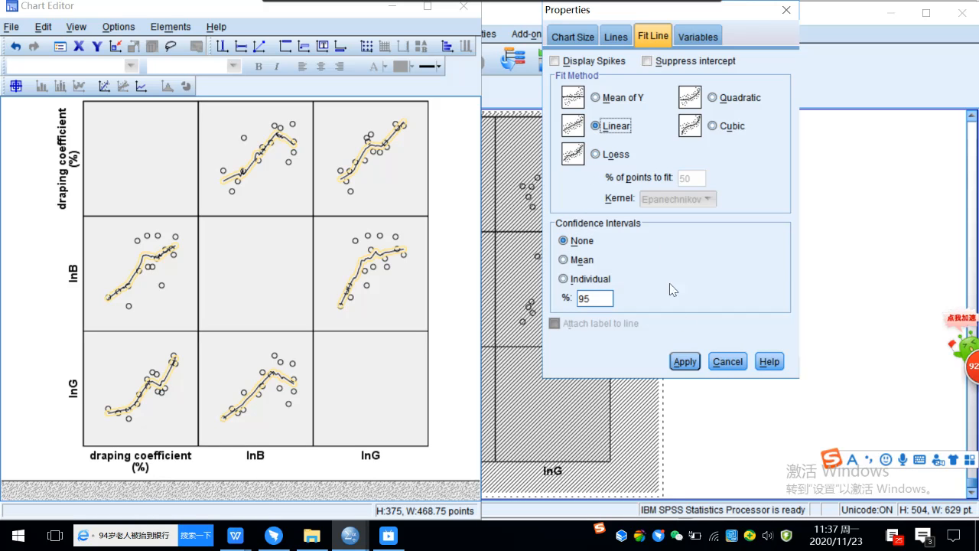
click(683, 363)
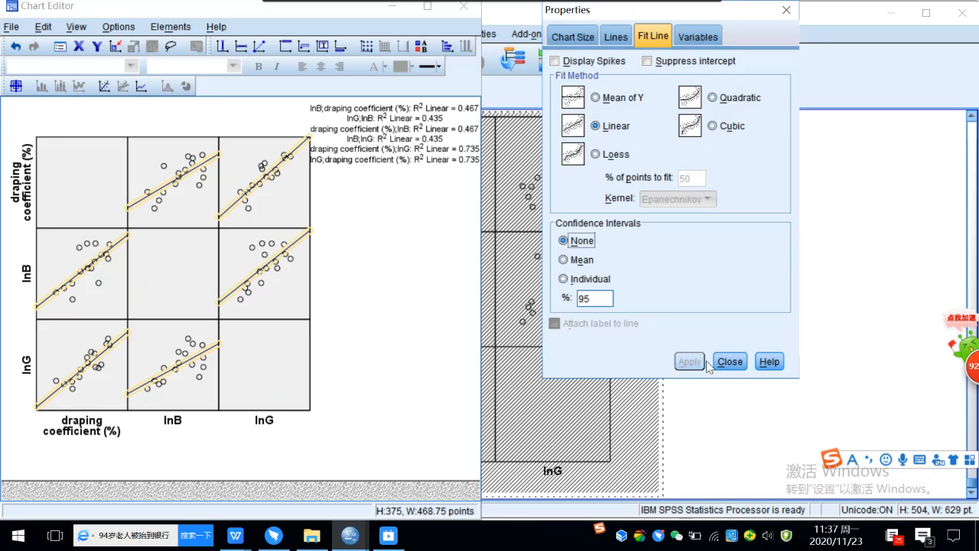
click(730, 362)
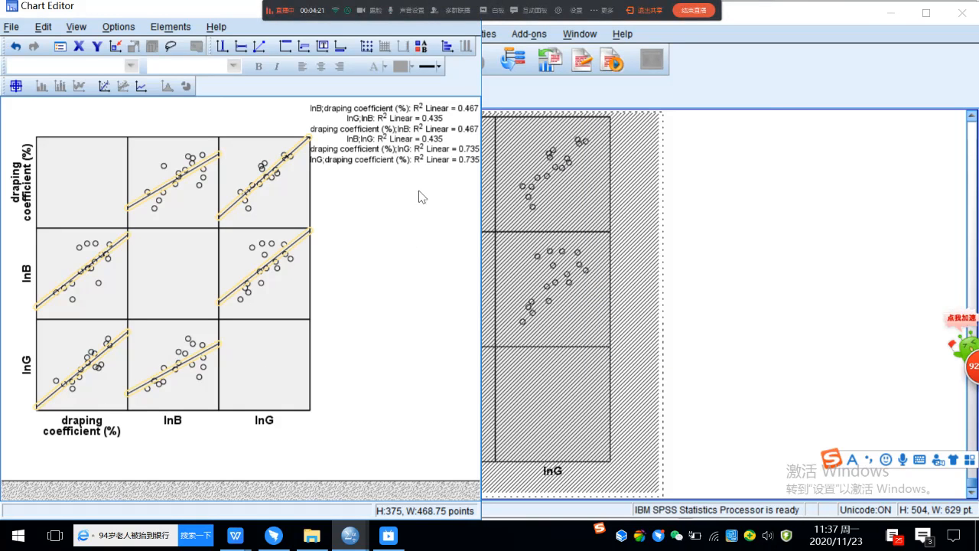
click(459, 153)
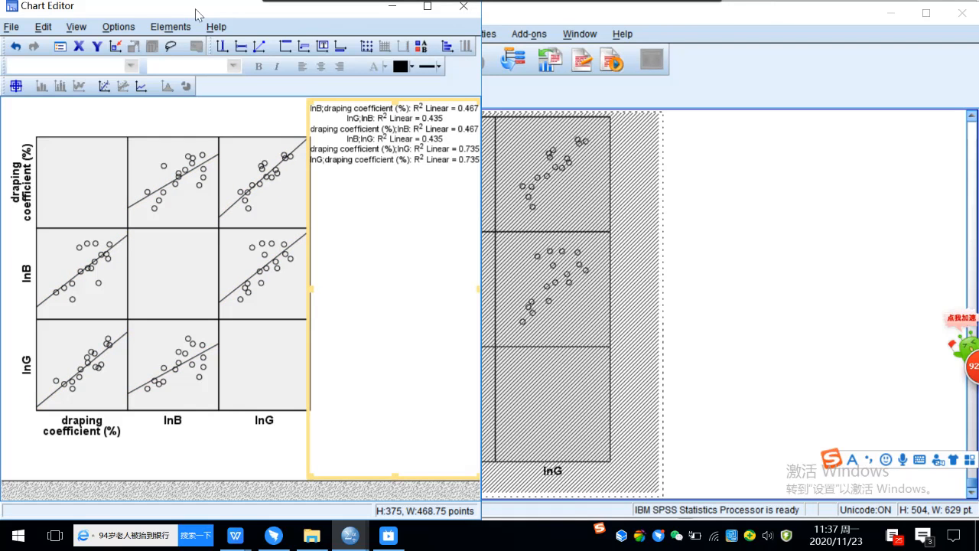
drag(200, 8, 208, 41)
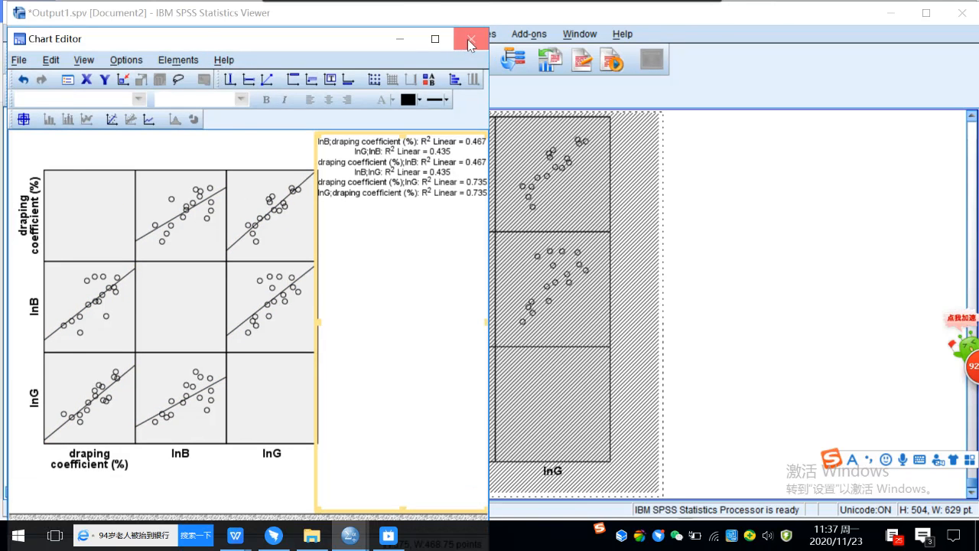
click(469, 39)
Start a bivariate correlation analysis and clear draping coefficient and Pre_F from its variables
scroll(500, 277, down, 3)
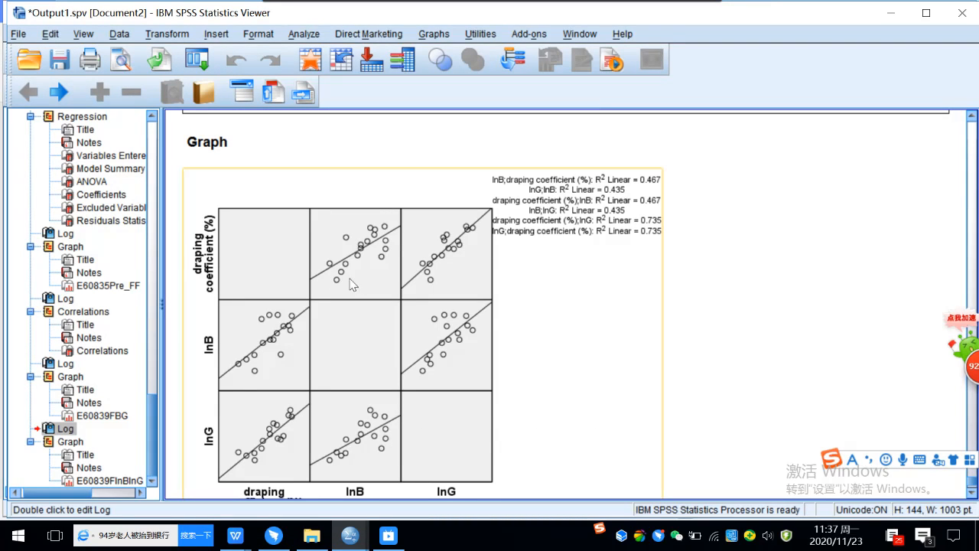
scroll(456, 244, down, 2)
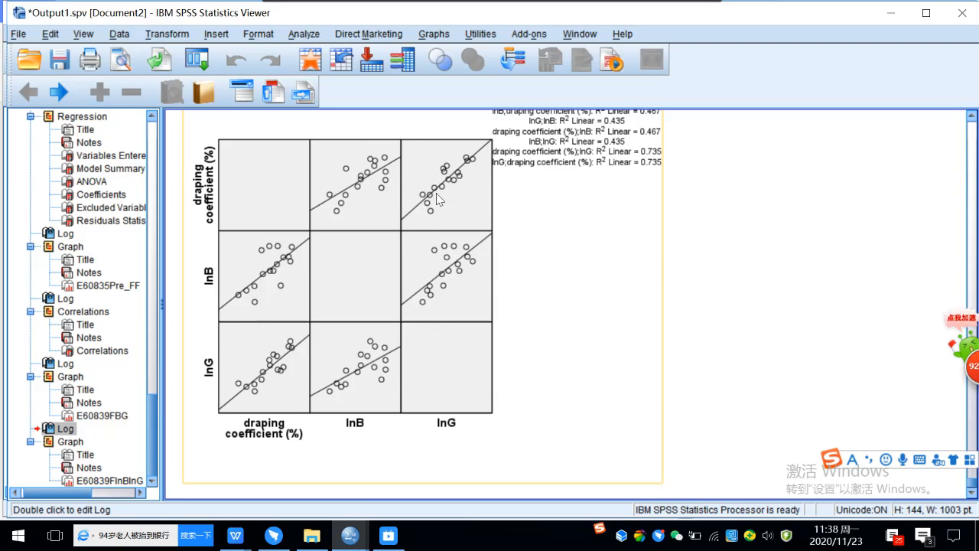
scroll(380, 199, up, 2)
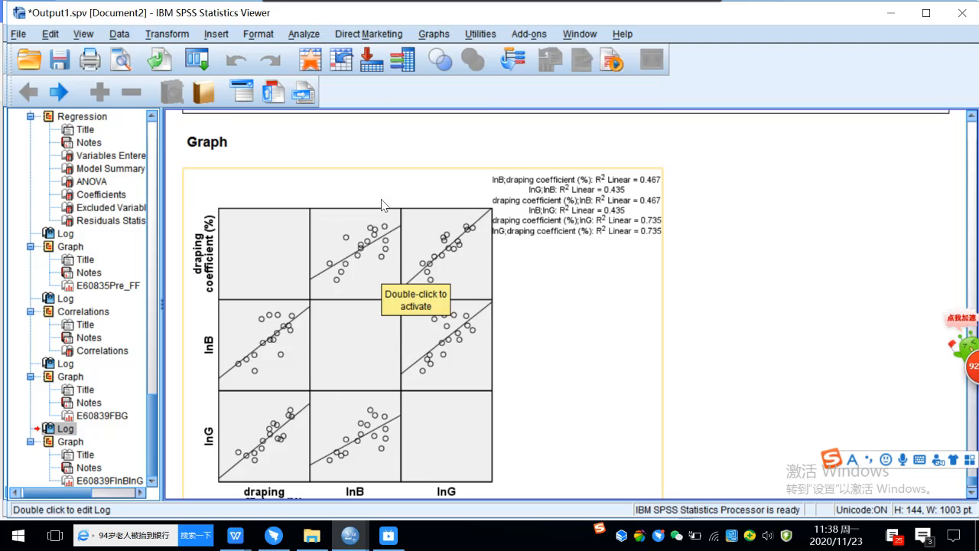
click(305, 37)
mouse_move(329, 177)
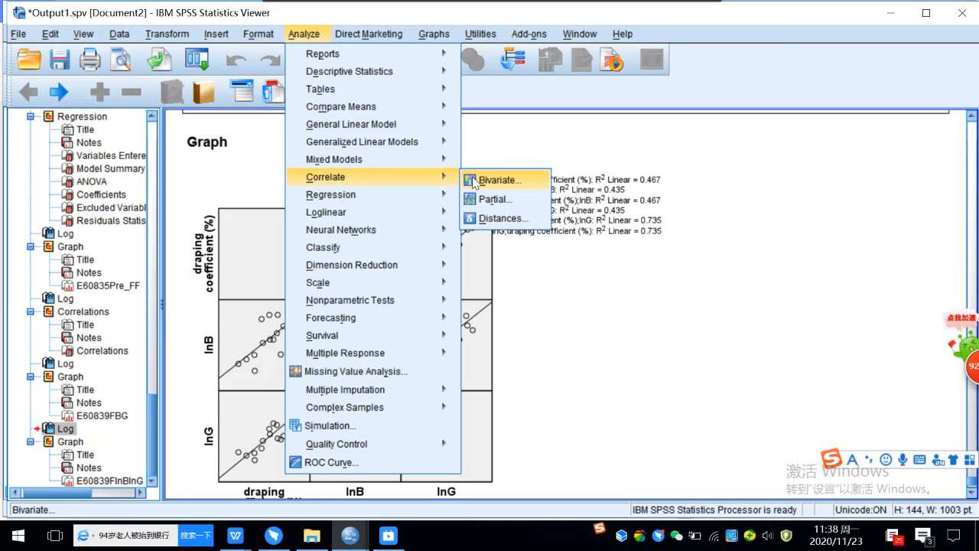
click(497, 180)
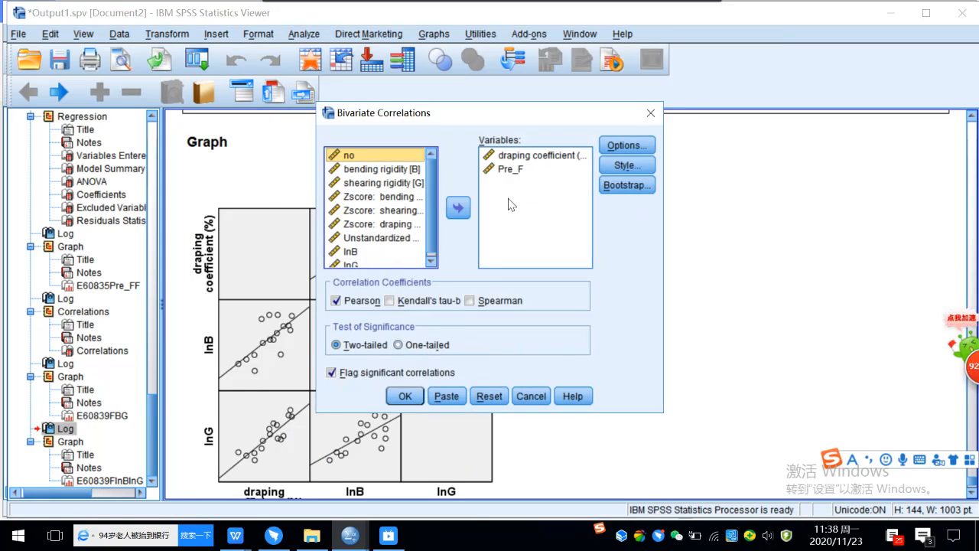
click(517, 156)
click(459, 208)
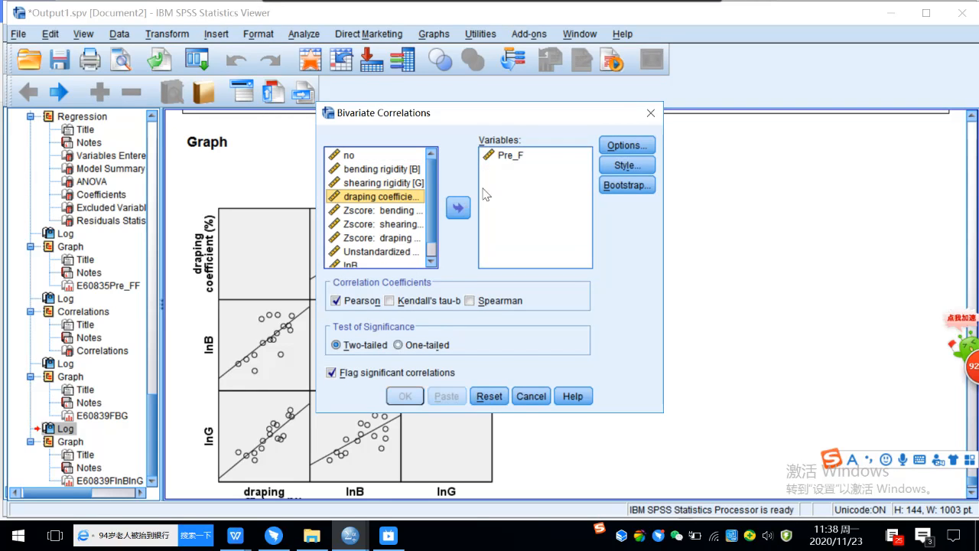
click(517, 157)
click(459, 207)
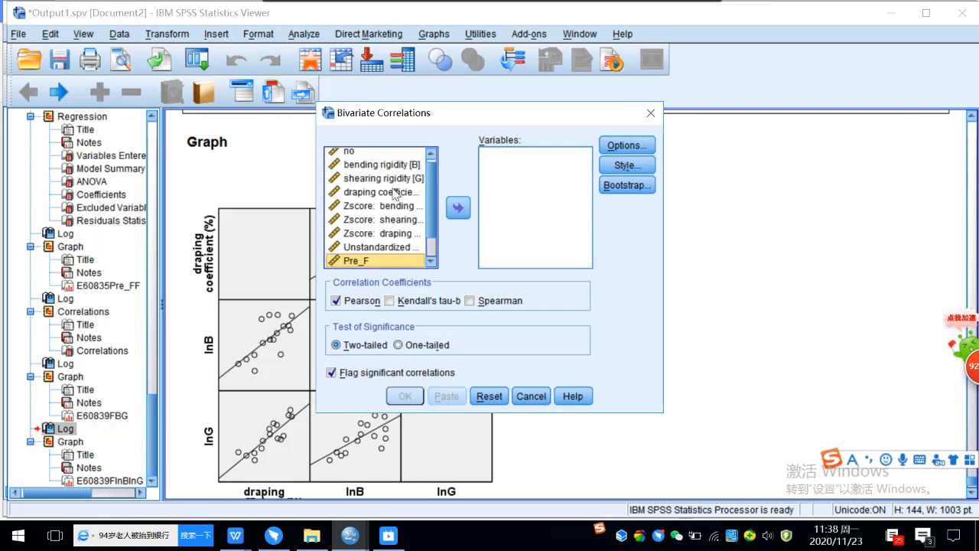
Add draping coefficient, lnB and lnG to the bivariate correlation variables
click(412, 194)
click(458, 207)
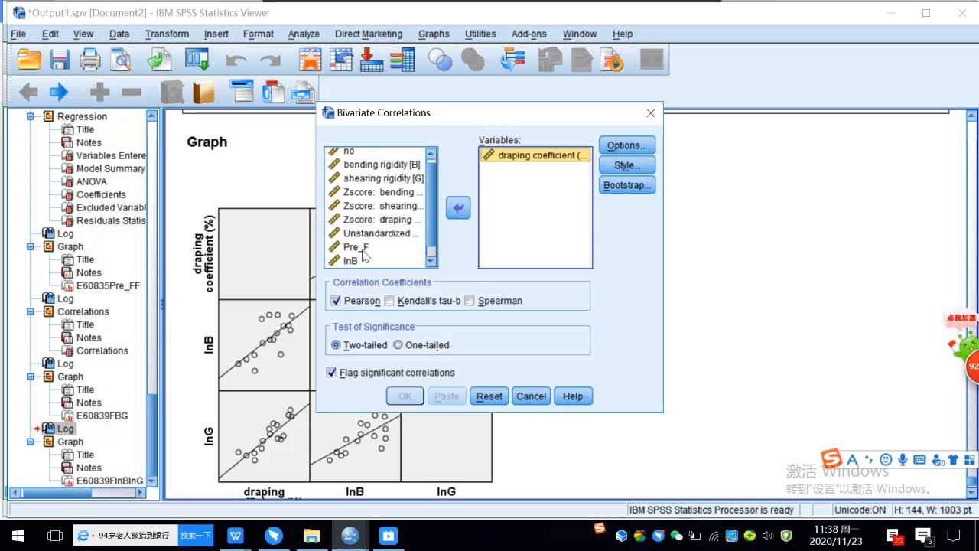
click(352, 261)
click(458, 208)
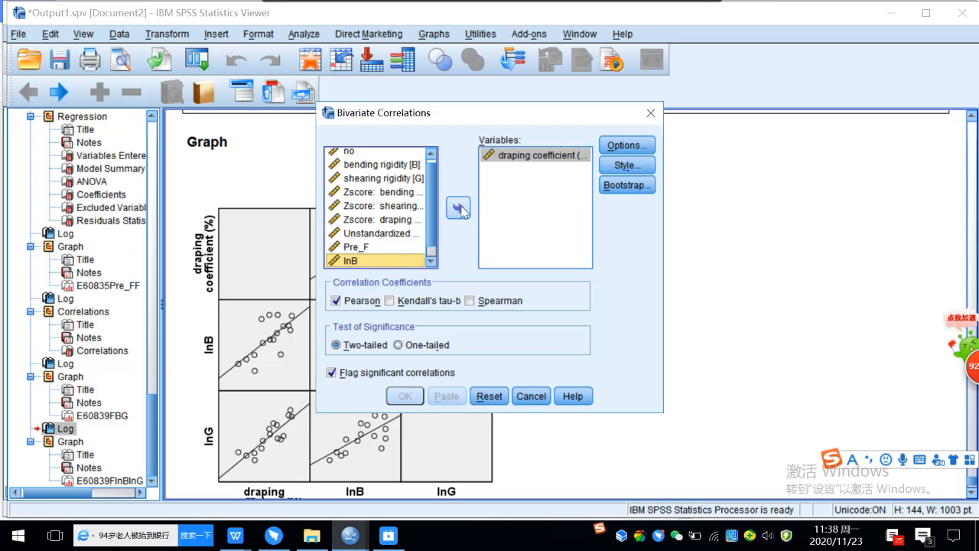
click(364, 262)
click(459, 207)
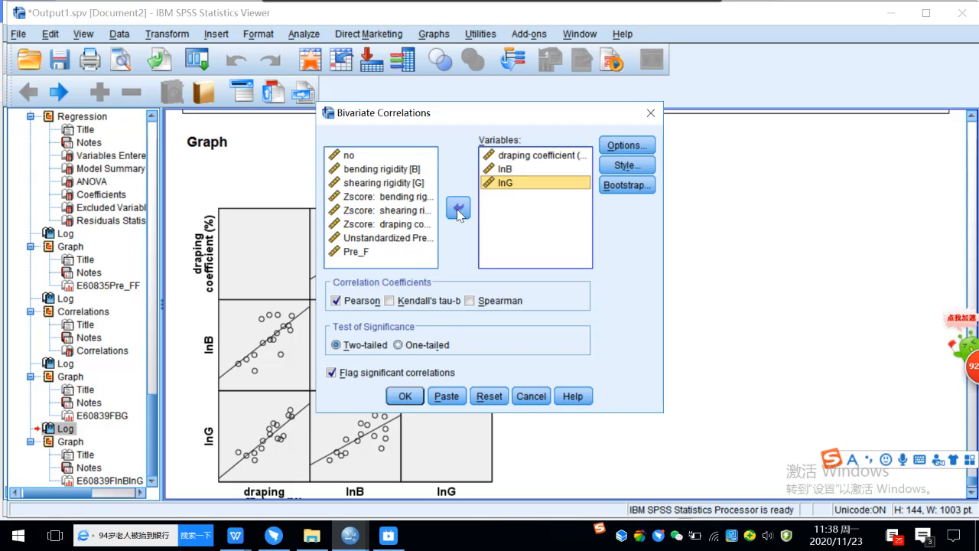
Add bending rigidity and shearing rigidity to the correlation variables, and run the two-tailed Pearson correlation
click(380, 170)
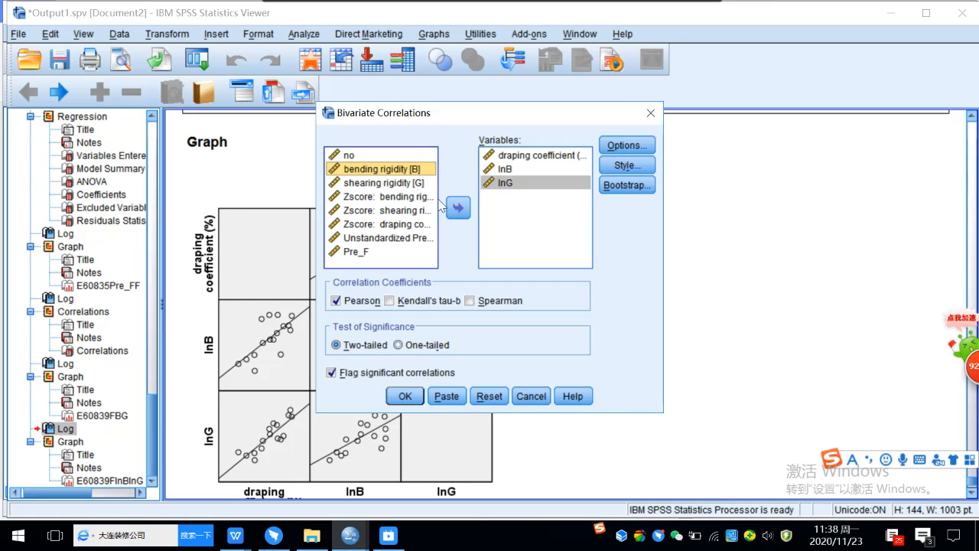
click(458, 207)
click(417, 175)
click(459, 207)
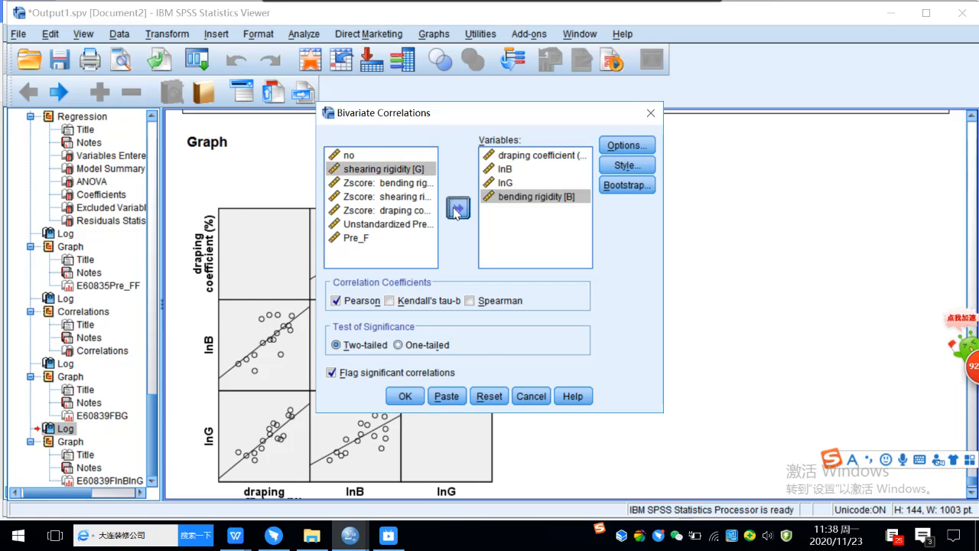
click(392, 397)
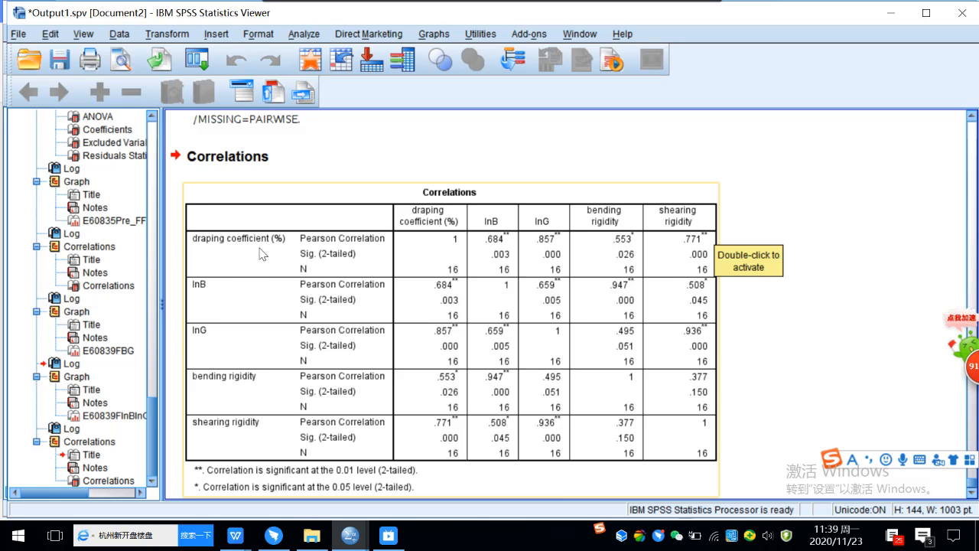
Start a linear regression for draping coefficient and remove bending rigidity and shearing rigidity from the independents
click(301, 34)
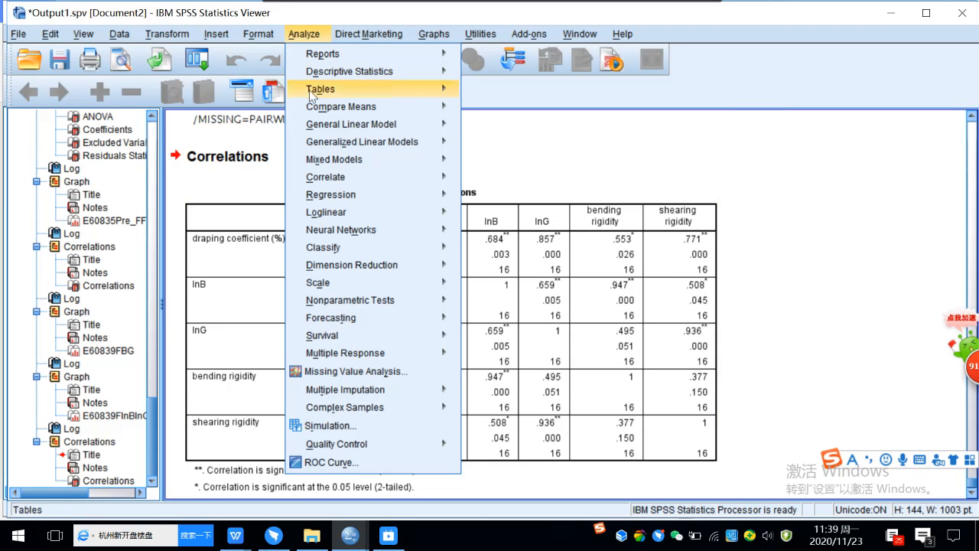
mouse_move(343, 200)
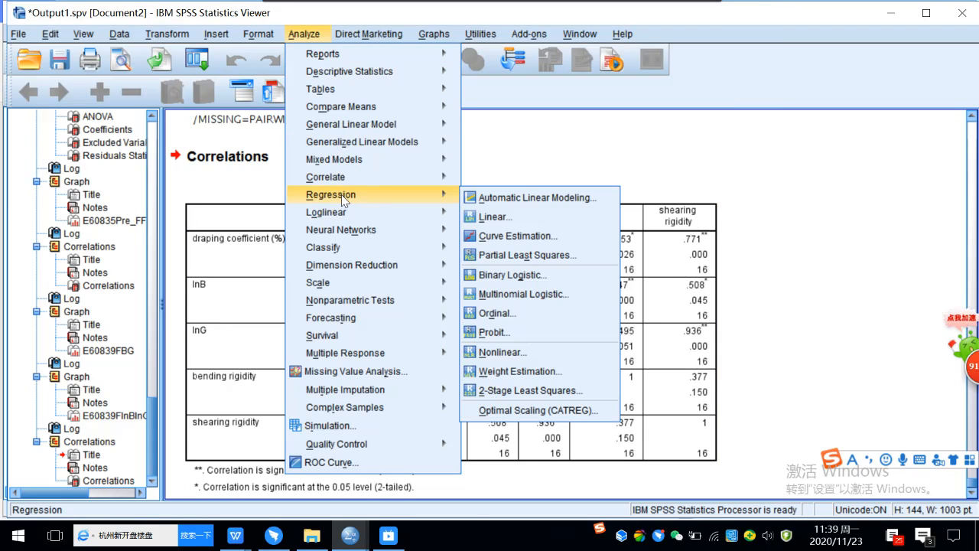
click(503, 219)
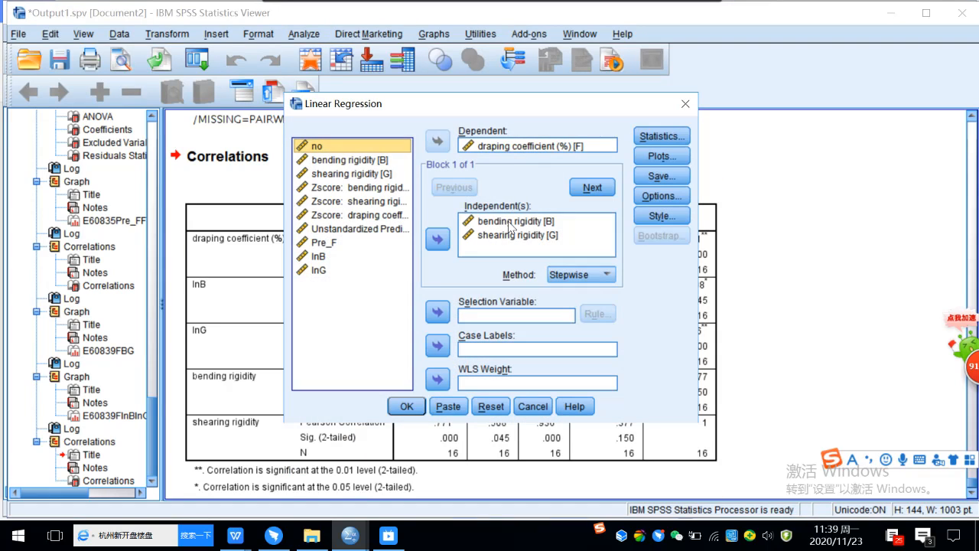
click(518, 222)
double_click(505, 222)
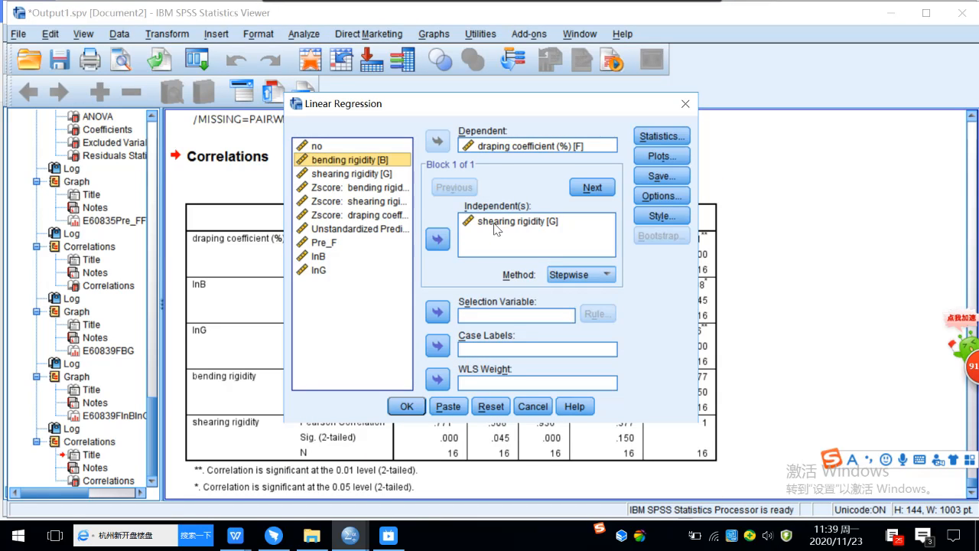
click(438, 239)
Add lnB and lnG as independents, set the regression method to Enter, and run the linear regression
click(318, 256)
click(438, 239)
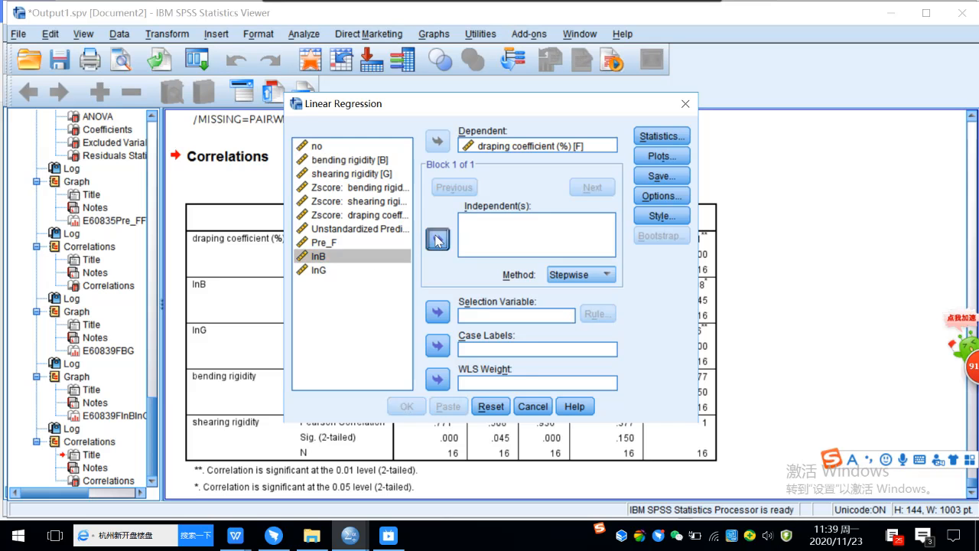
click(329, 270)
click(437, 240)
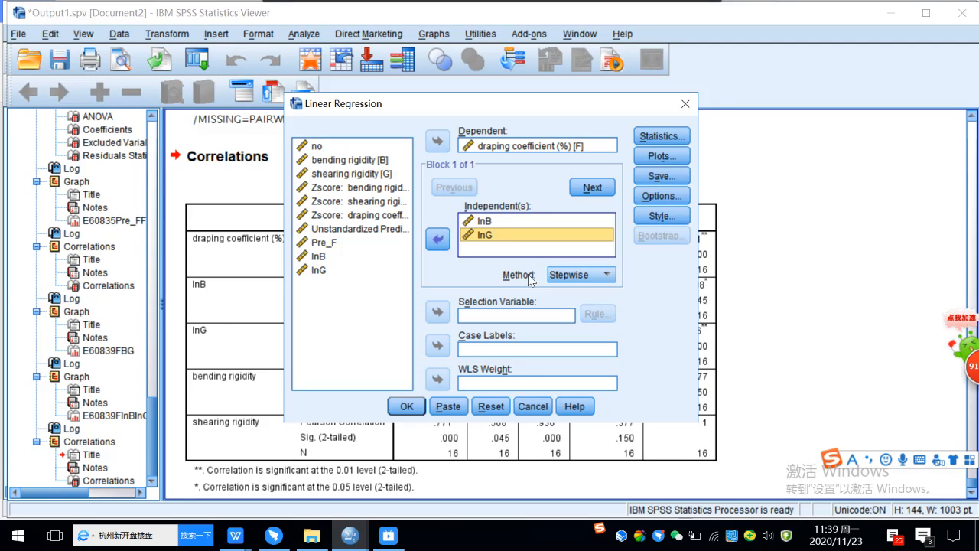
click(581, 274)
click(572, 290)
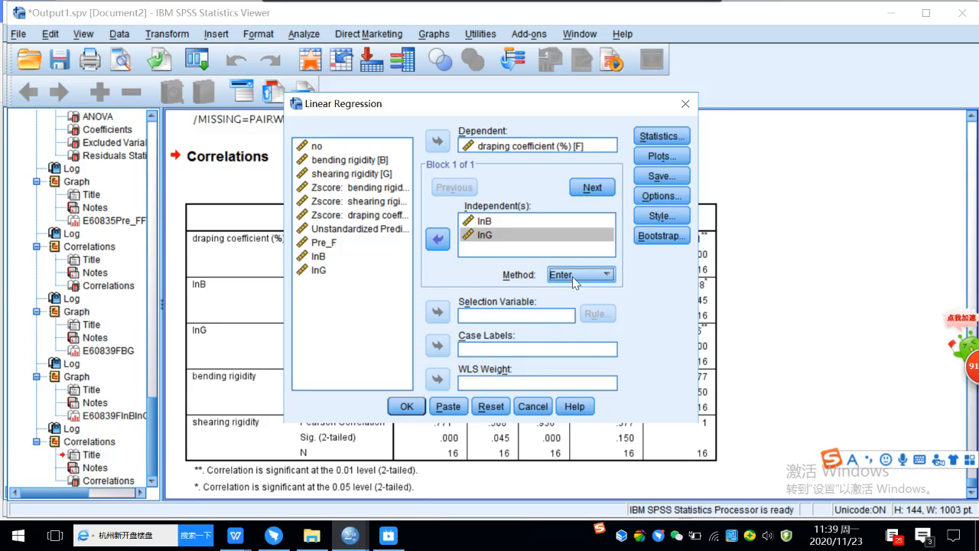
click(406, 406)
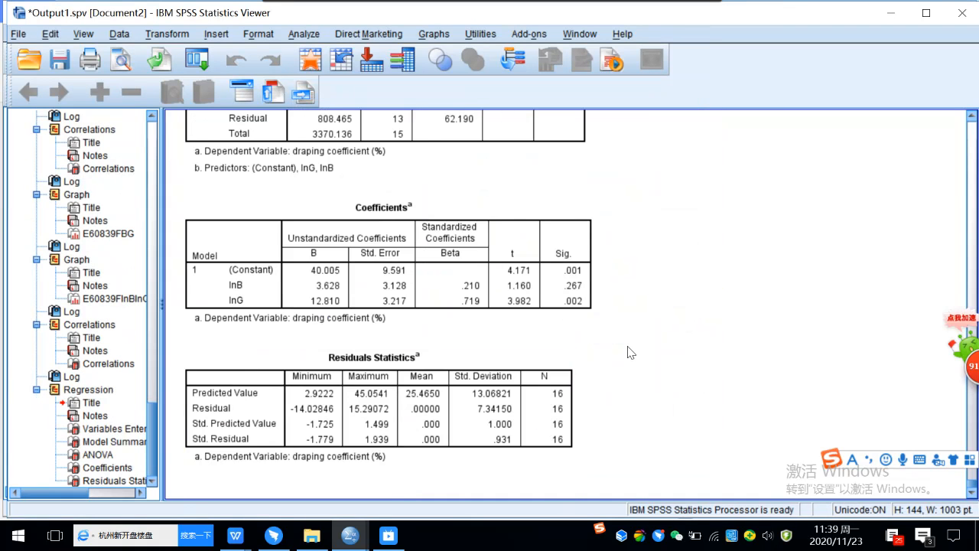
Examine the Enter regression's ANOVA, Coefficients and Model Summary tables for overall and individual predictor significance
scroll(627, 352, up, 3)
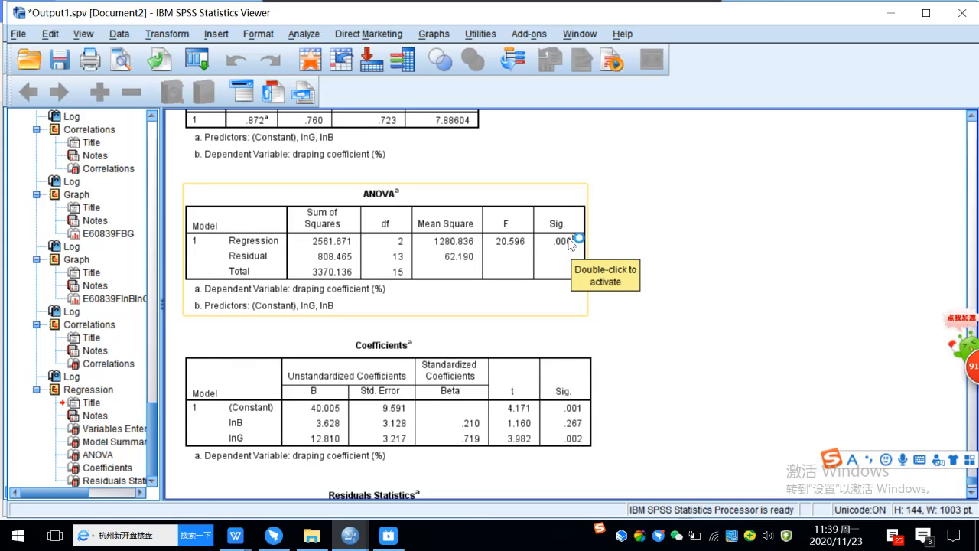
scroll(731, 249, down, 3)
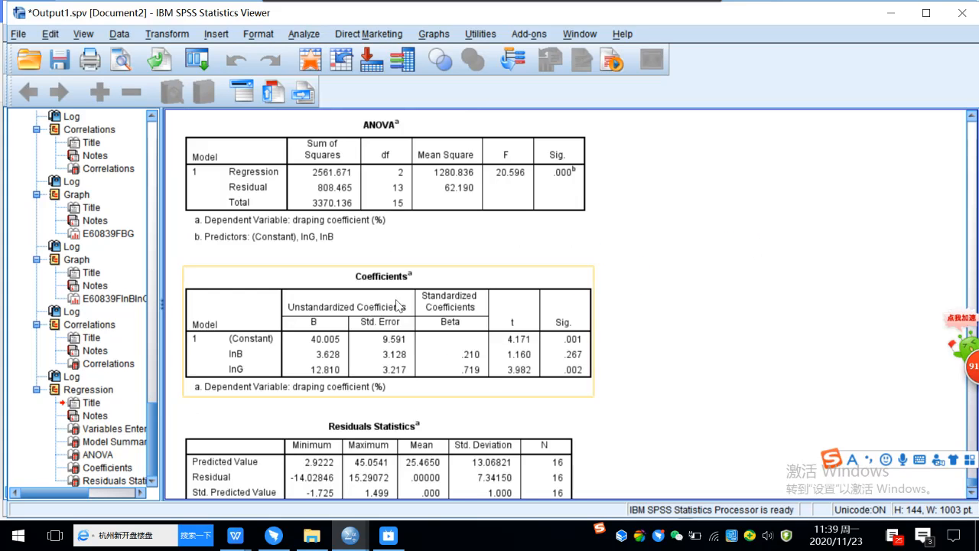
scroll(394, 289, down, 3)
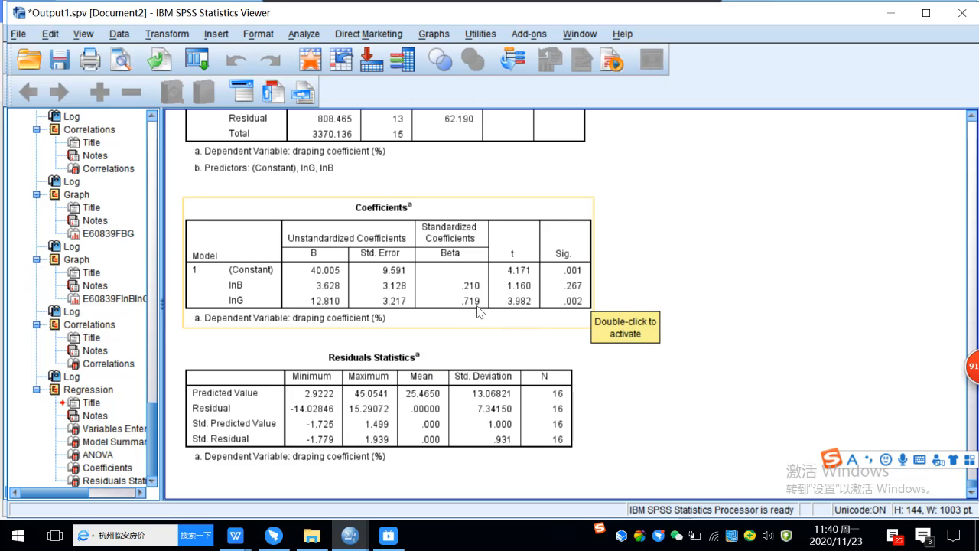
scroll(477, 312, up, 3)
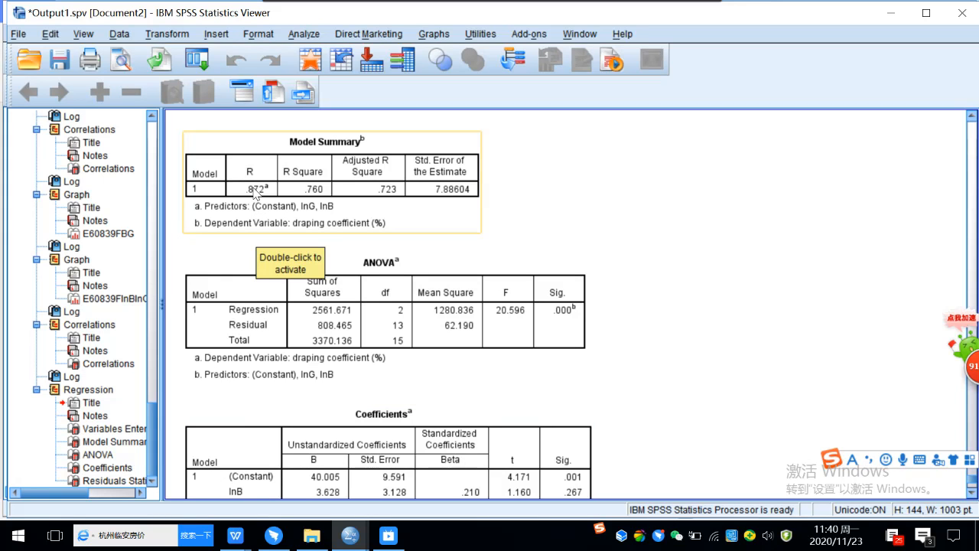
scroll(430, 218, down, 4)
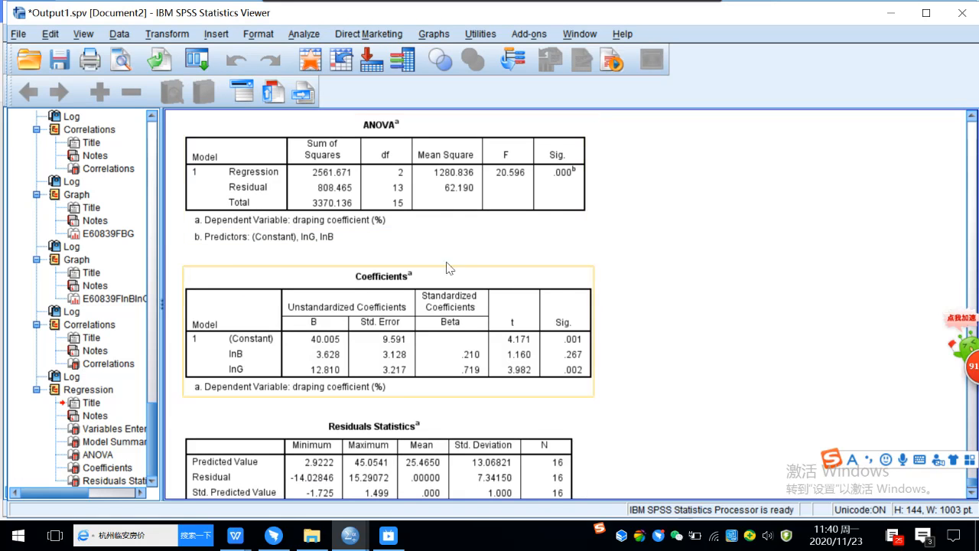
scroll(384, 265, down, 2)
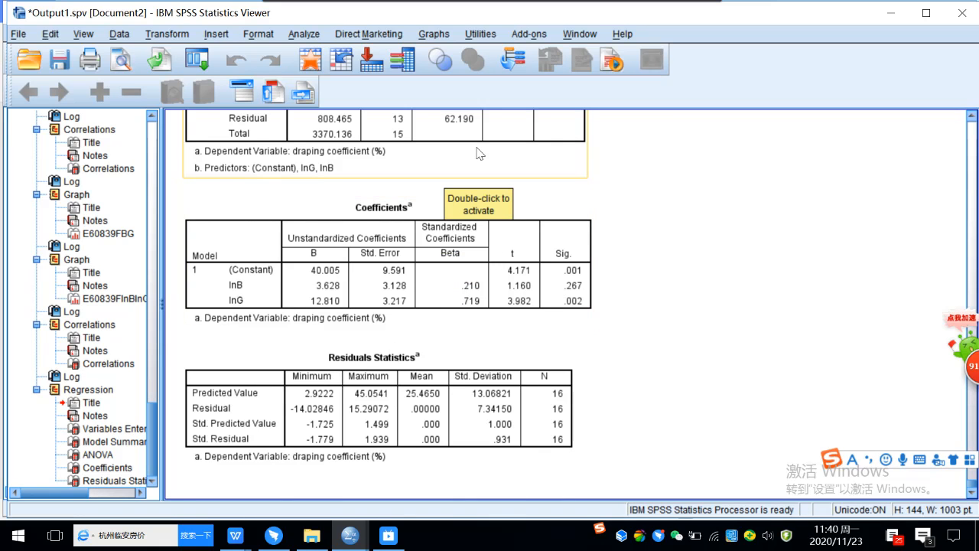
Rerun the linear regression of draping coefficient on lnB and lnG with the Stepwise method, and review its output tables
click(304, 33)
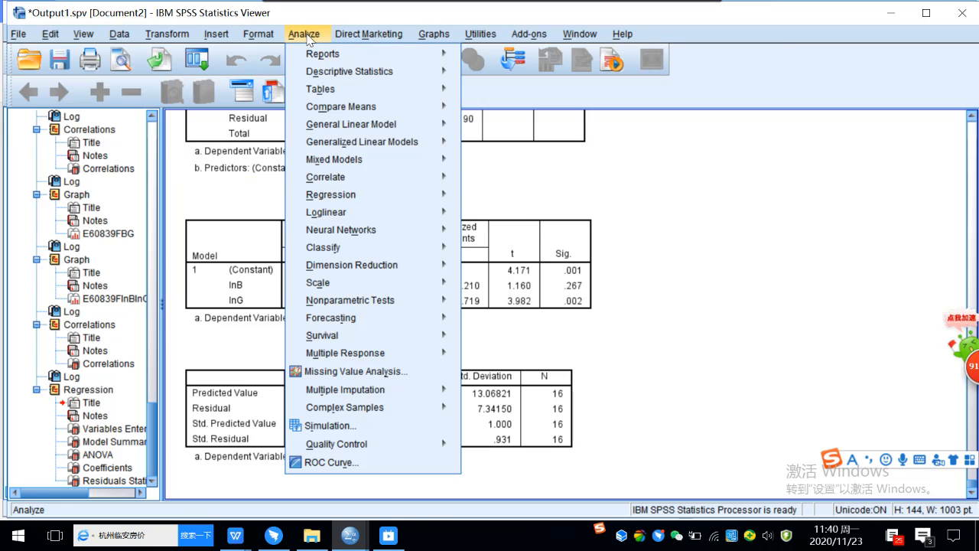
mouse_move(319, 146)
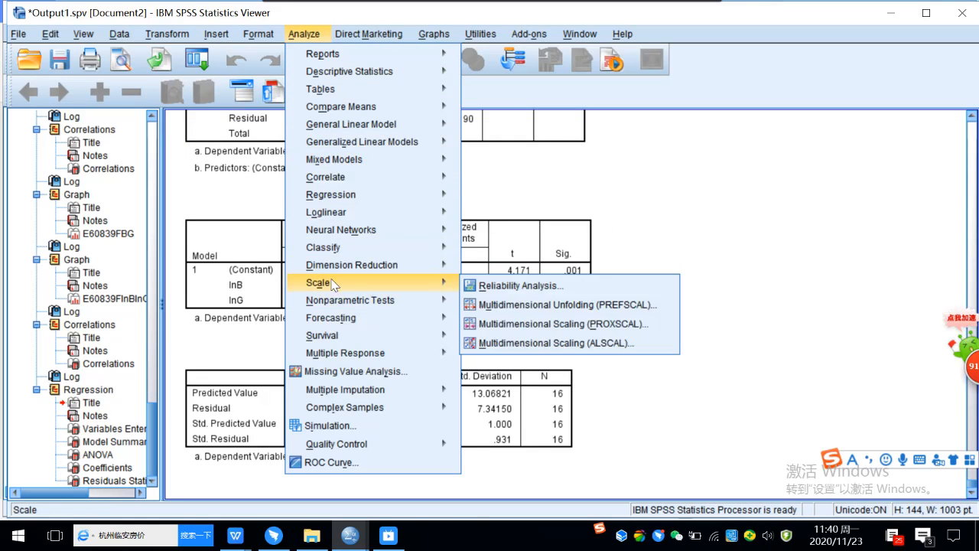
mouse_move(382, 192)
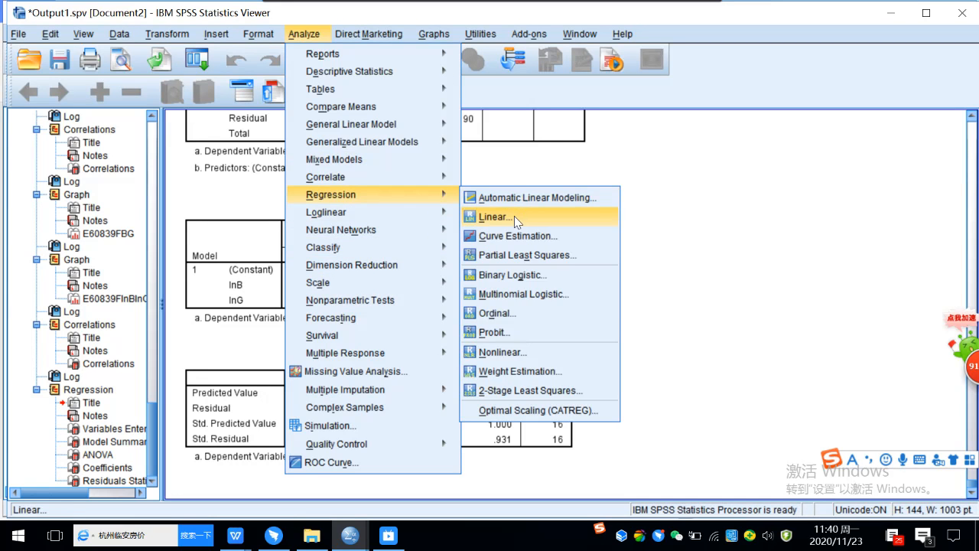
click(514, 216)
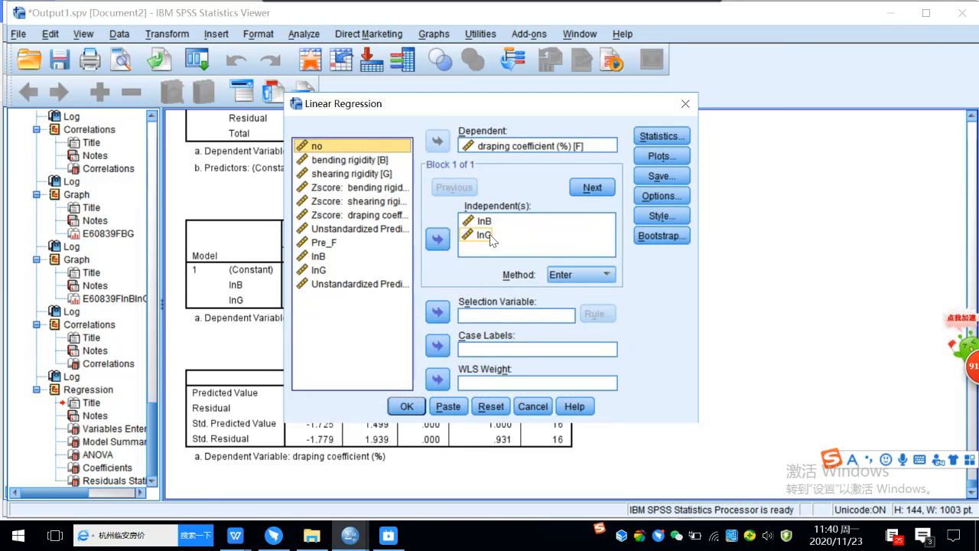
click(561, 275)
click(570, 303)
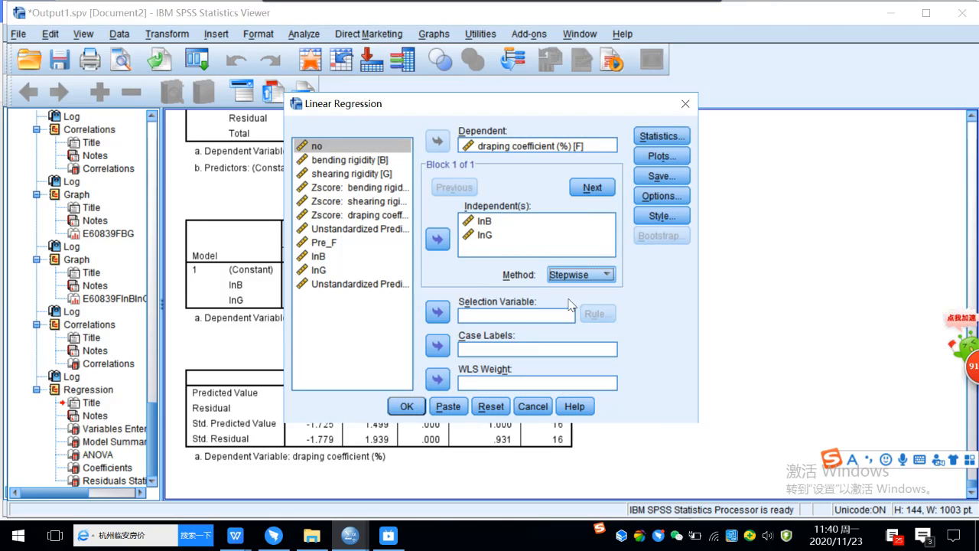
click(405, 407)
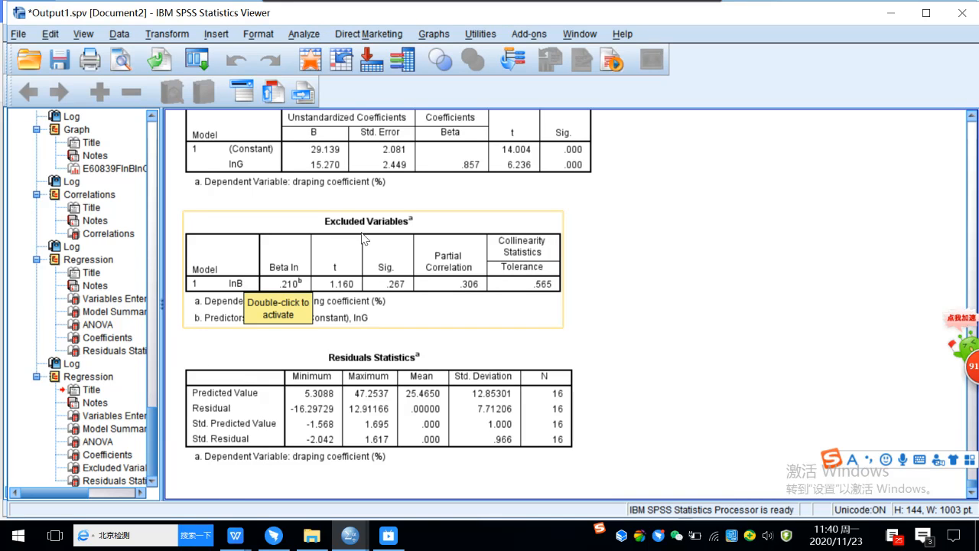
scroll(362, 239, up, 3)
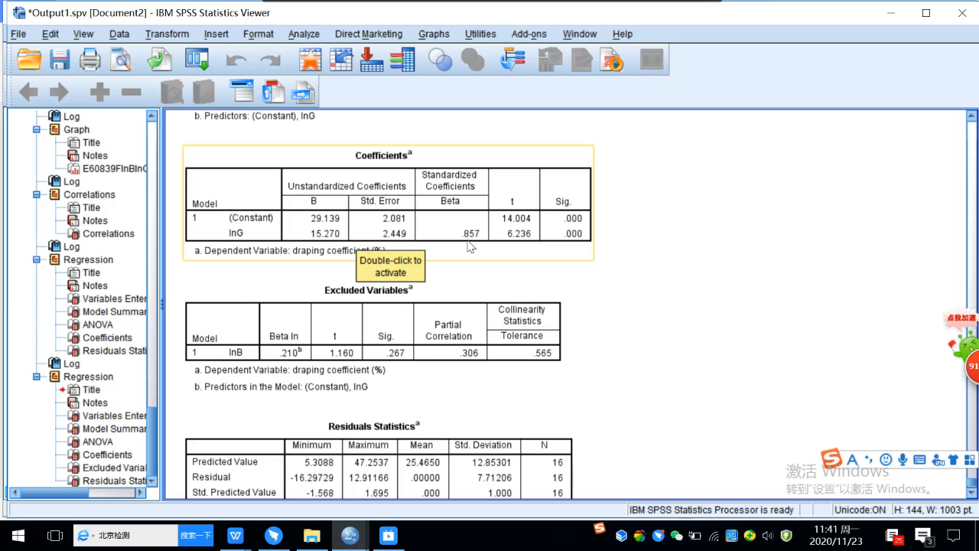
scroll(469, 246, up, 3)
scroll(469, 247, up, 3)
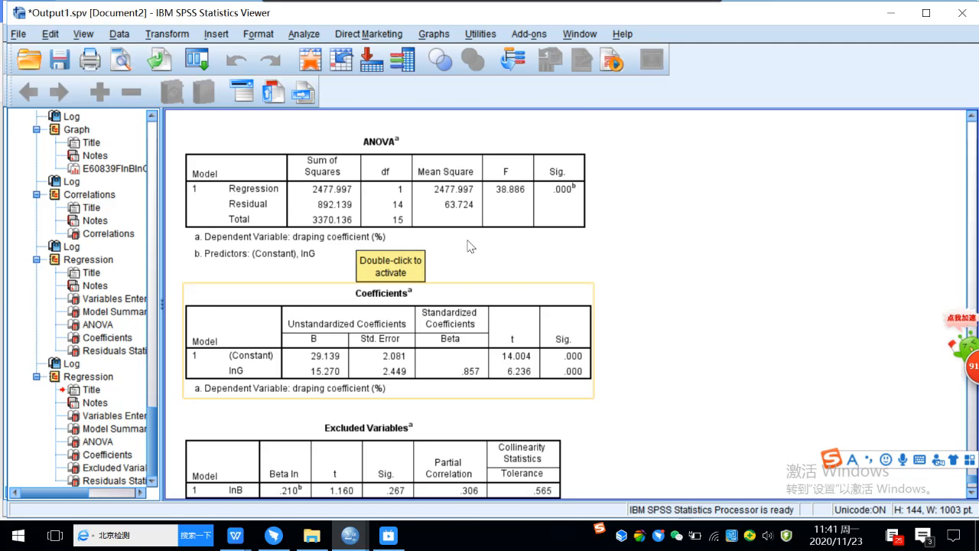
Capture a screenshot of the Stepwise regression's Coefficients table with its title and footnote to the clipboard
scroll(494, 256, up, 3)
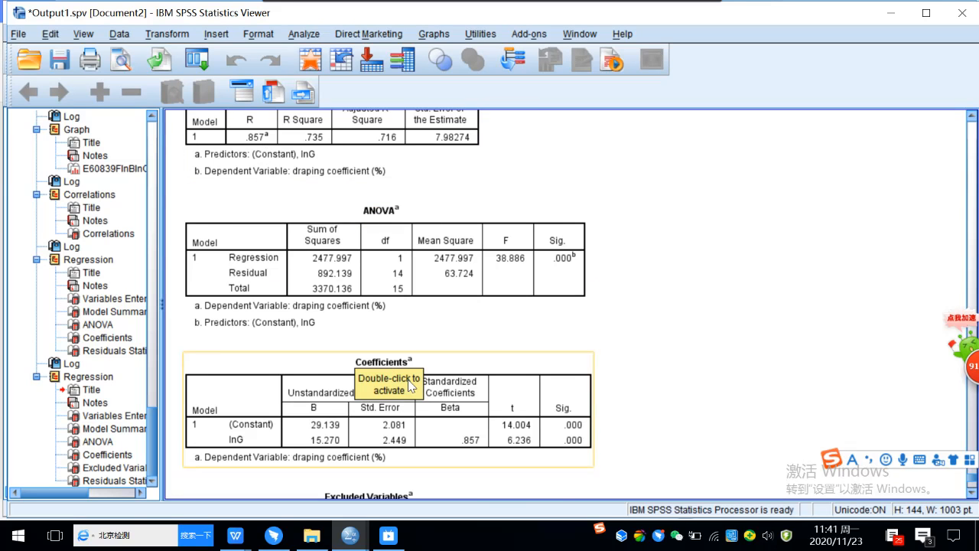
scroll(409, 386, down, 3)
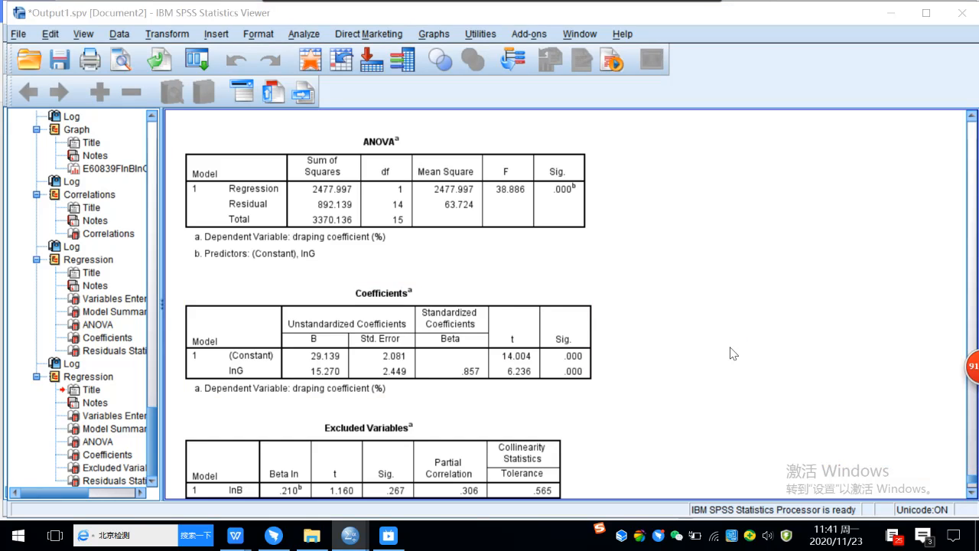
key(alt+a)
drag(176, 263, 607, 403)
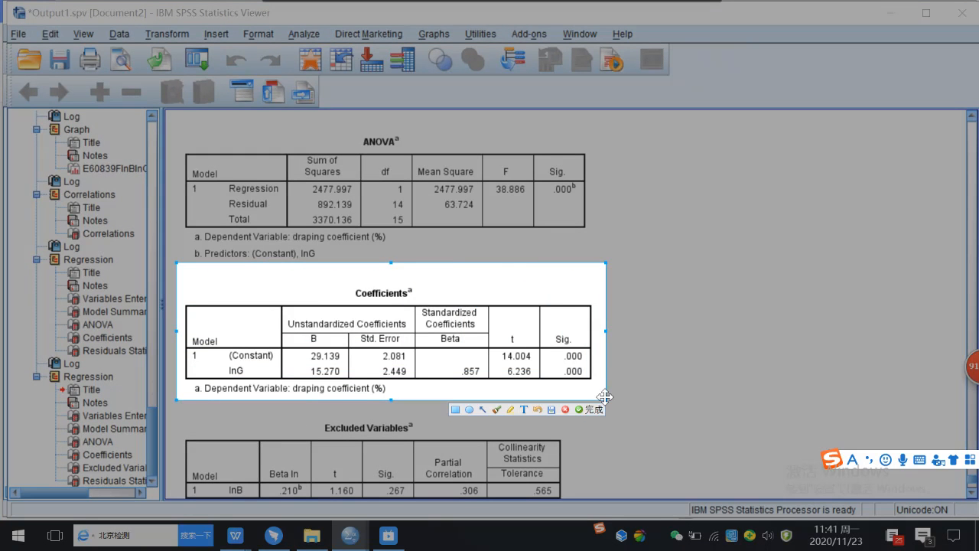
click(595, 411)
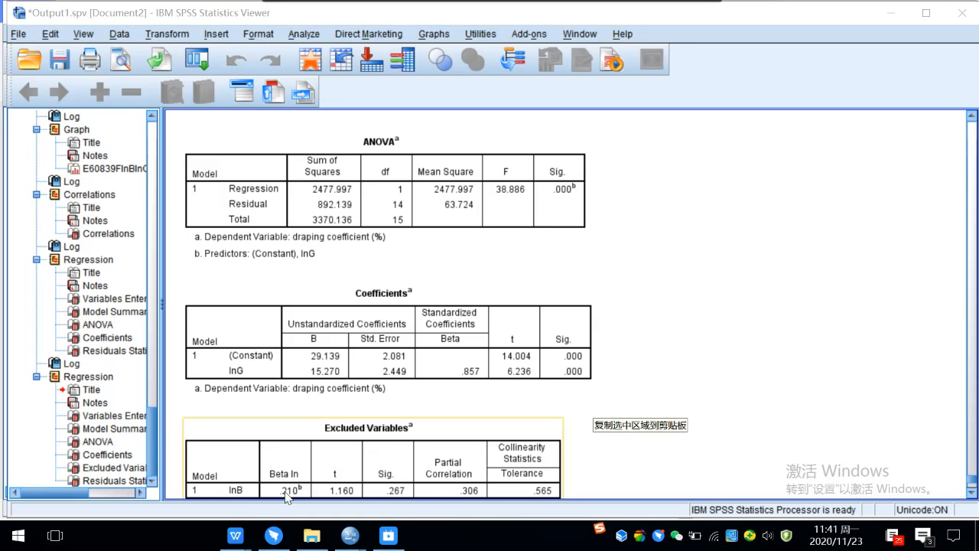
Switch to the assignment document in WPS and paste the Coefficients table image below the shearing rigidity conclusion
mouse_move(238, 542)
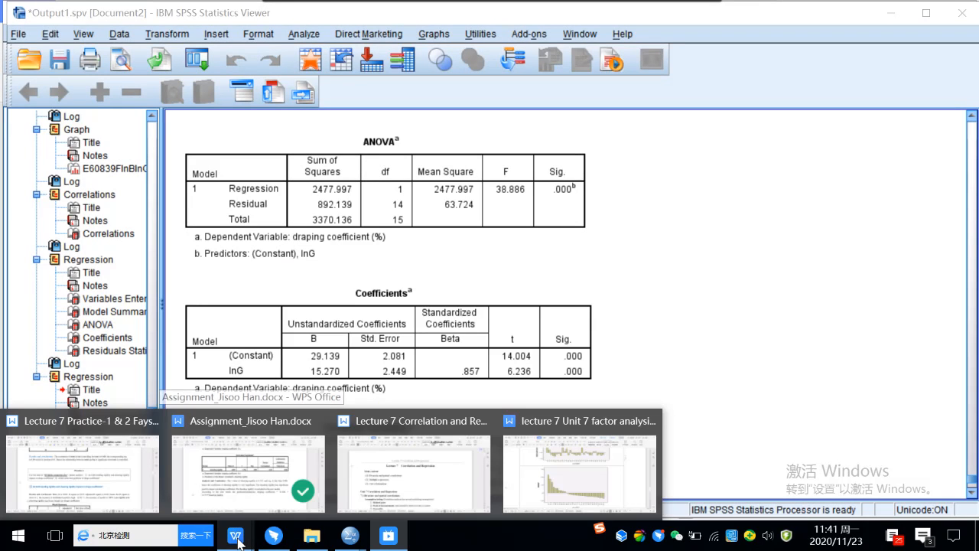
click(268, 444)
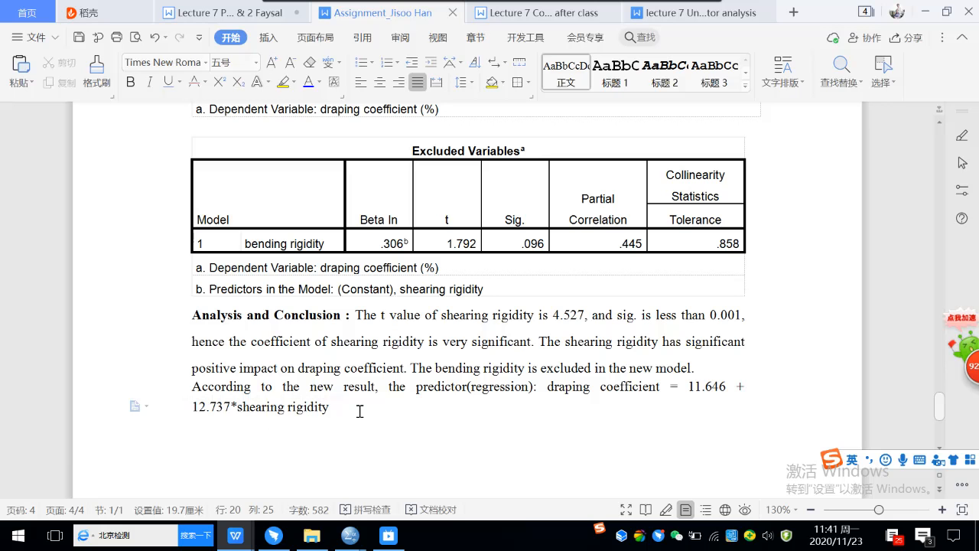
key(Return)
key(ctrl+v)
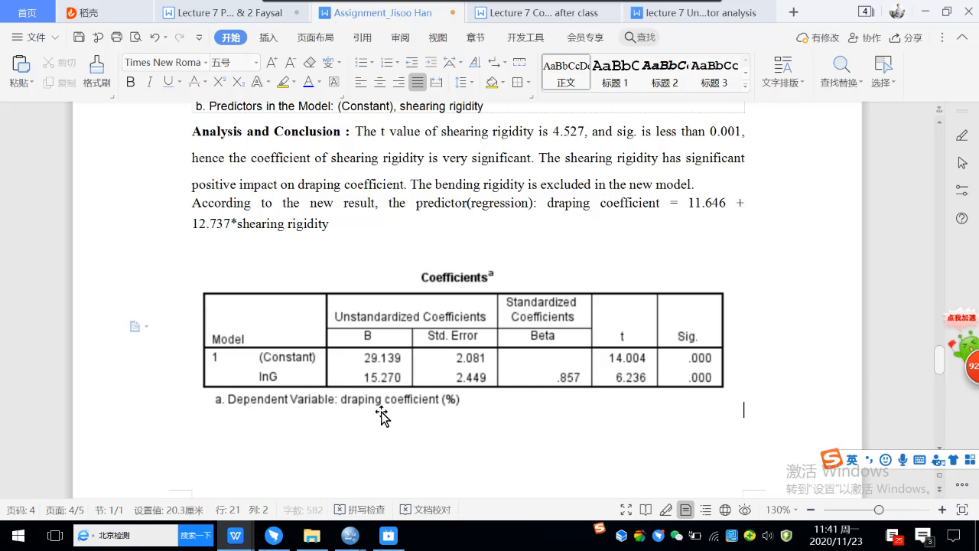
key(Return)
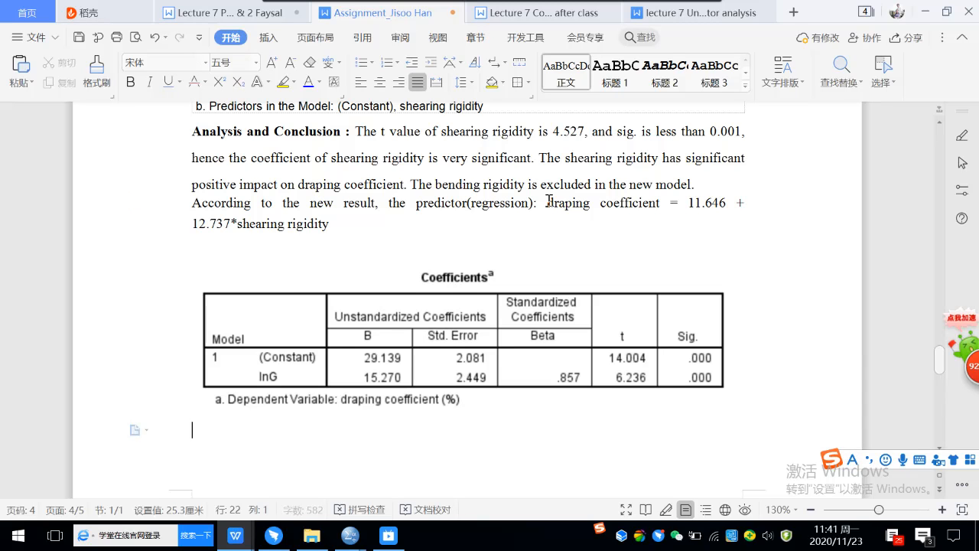
Copy the draping coefficient equation from the conclusion paragraph and paste it below the Coefficients table image
drag(548, 201, 549, 215)
key(ctrl+c)
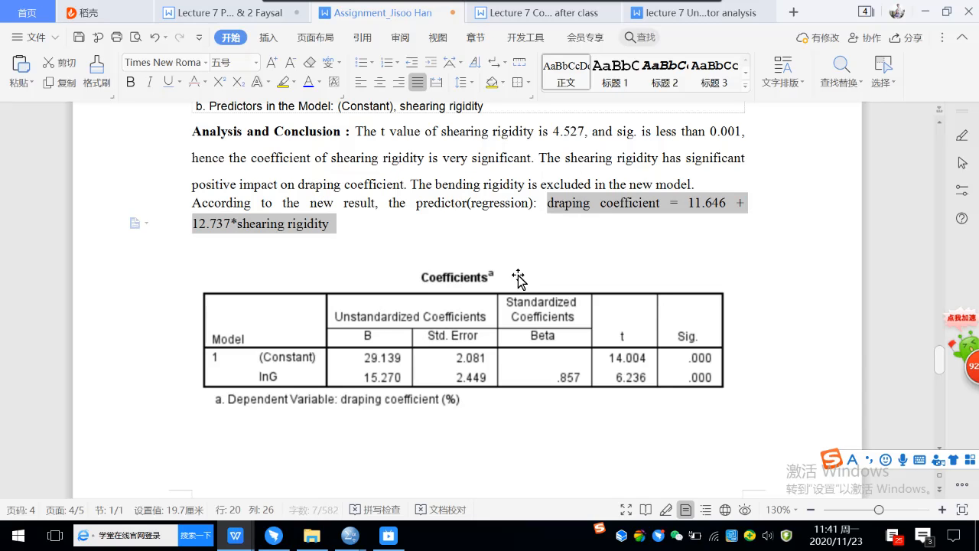
click(239, 434)
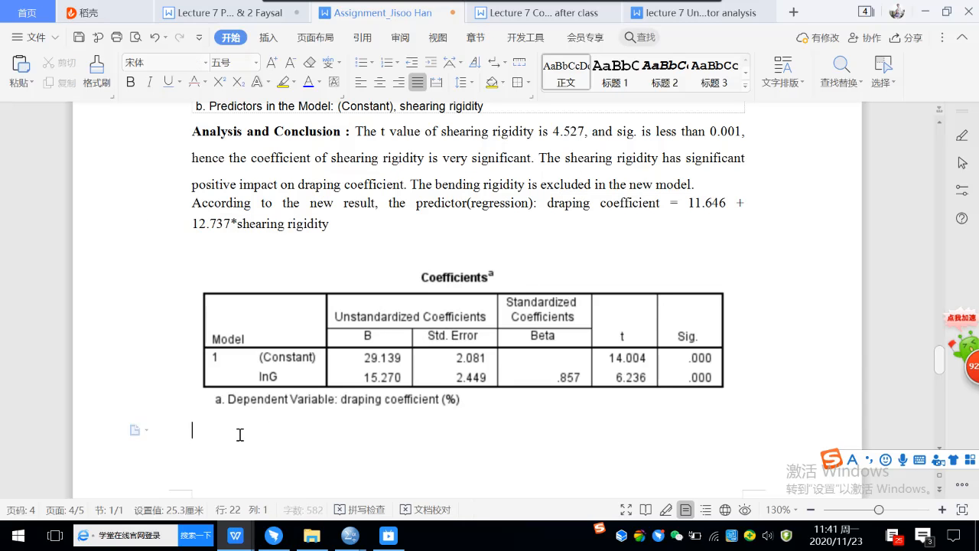
key(ctrl+v)
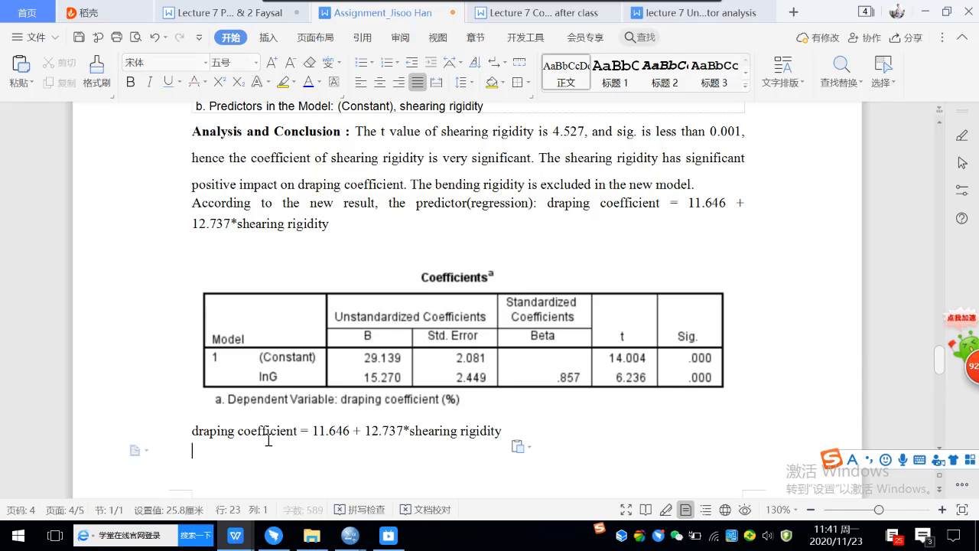
Change the pasted equation's constant to 29.139 and its shearing rigidity coefficient to 15.270
drag(312, 431, 325, 432)
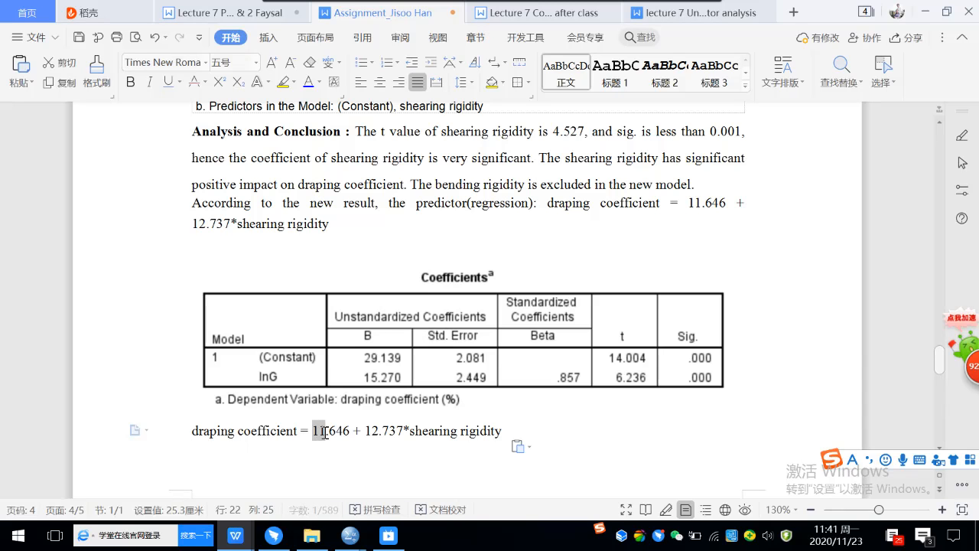
text(29)
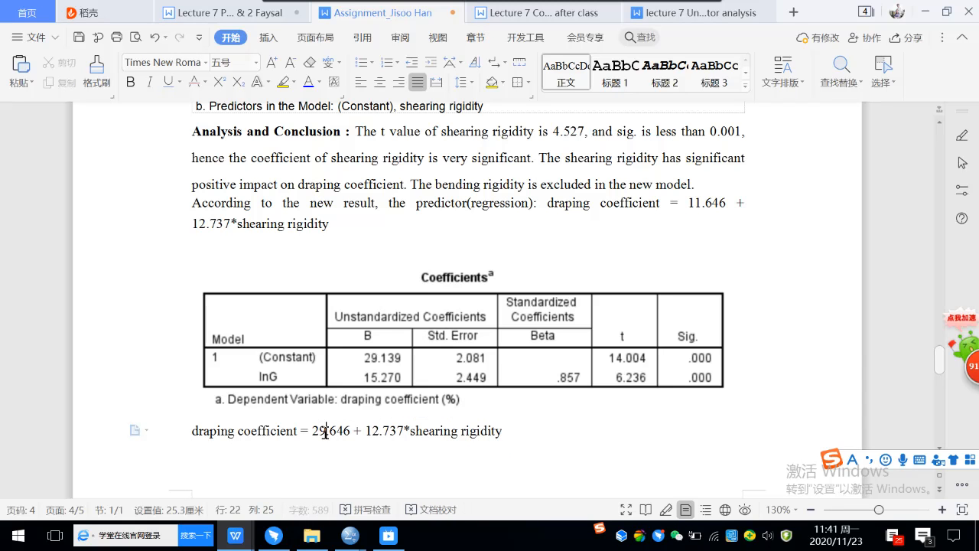
drag(330, 430, 351, 431)
text(139)
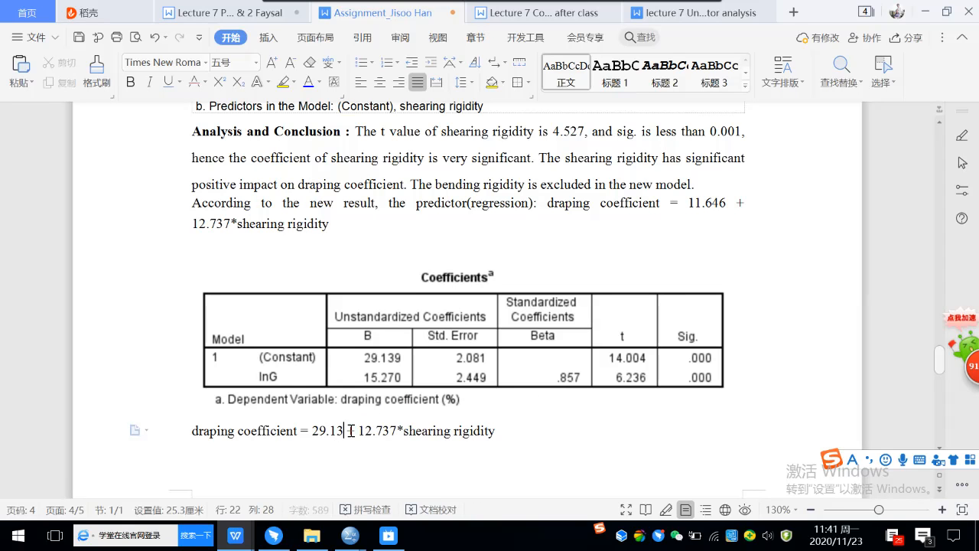
click(375, 430)
drag(372, 430, 404, 430)
text(5.270*)
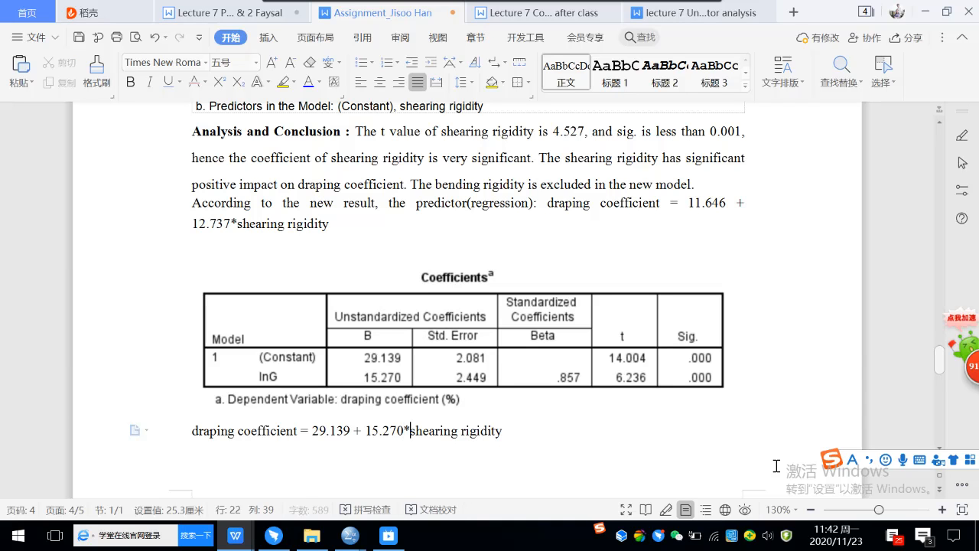
Rewrite the equation's predictor term as ln(shearing rigidity)
text(LN)
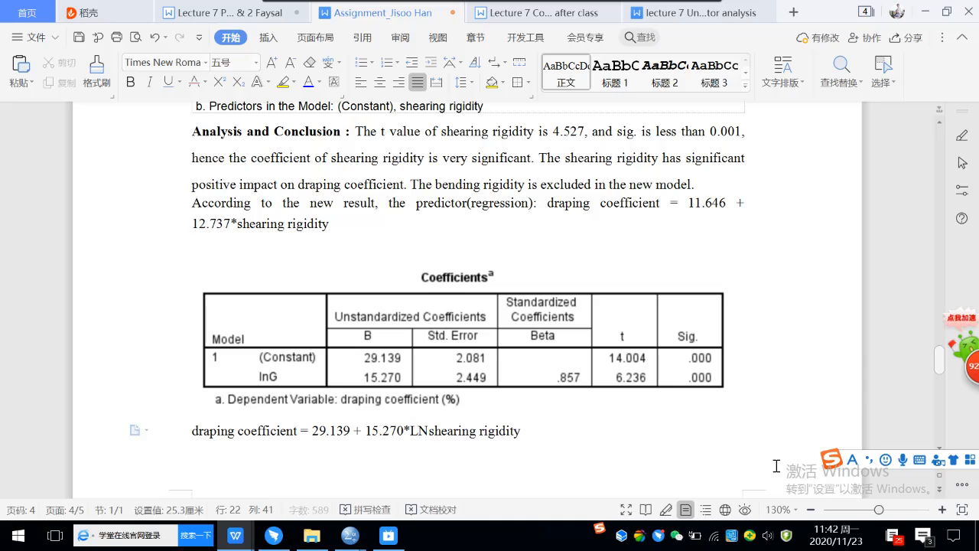
key(BackSpace)
key(BackSpace)
text(ln)
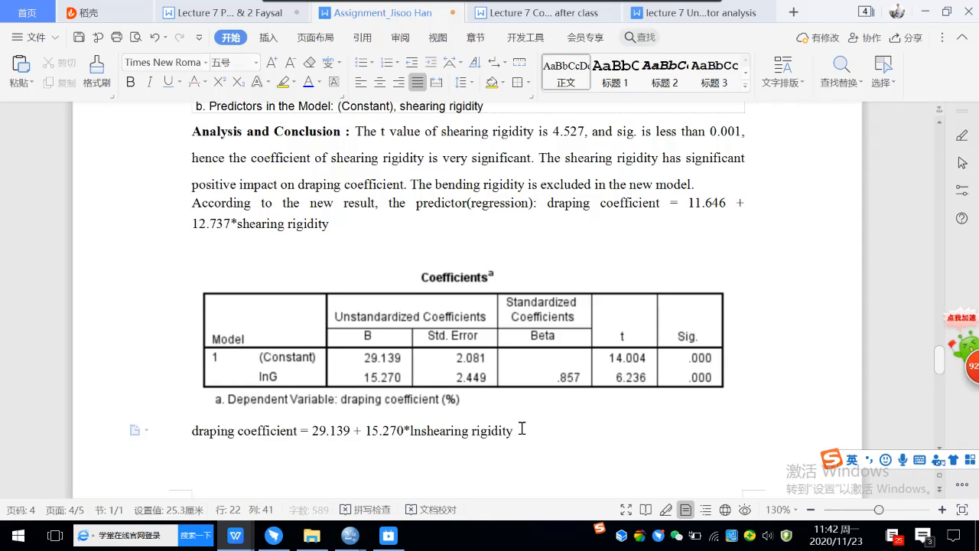
text(()
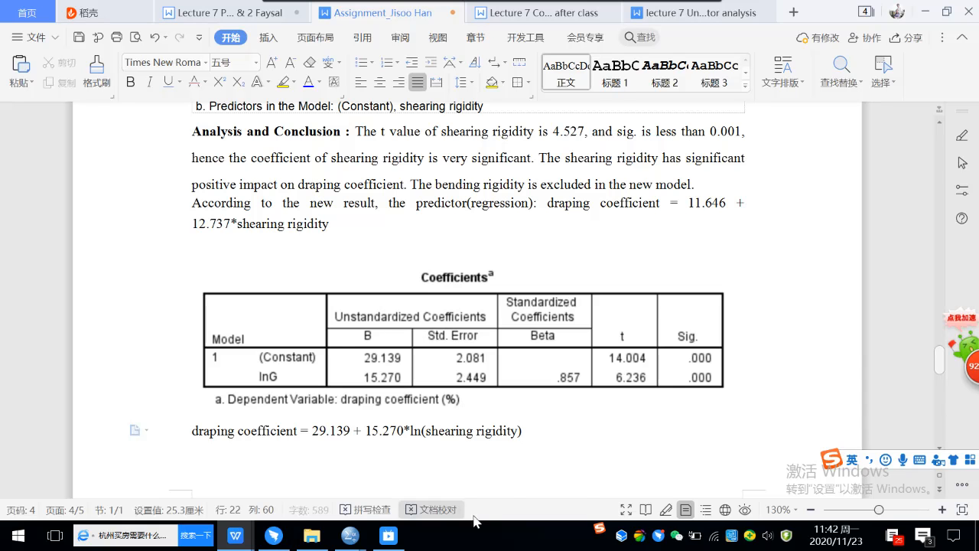
Switch to the SPSS dataset 03 cotton fabric properties.sav and select the predicted-value variable PRE_3
mouse_move(355, 529)
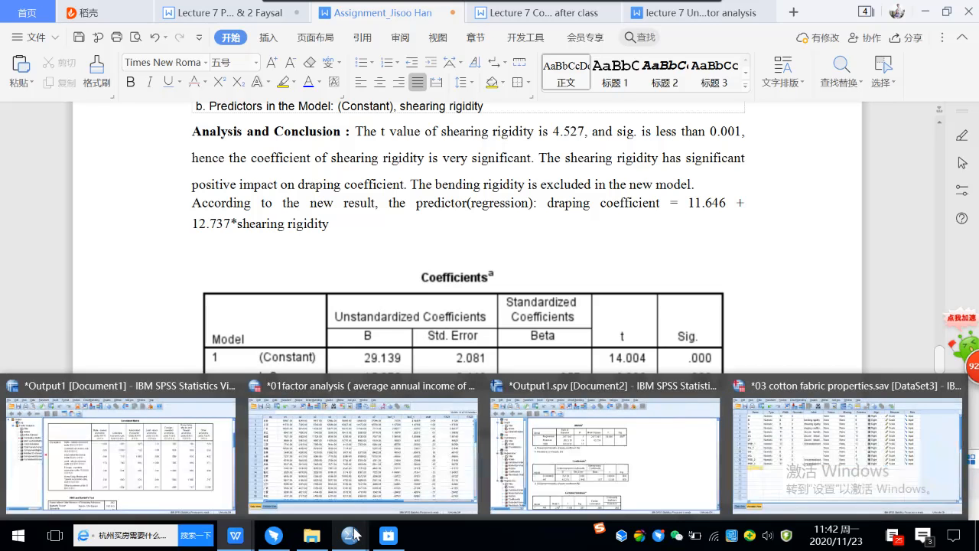
click(851, 442)
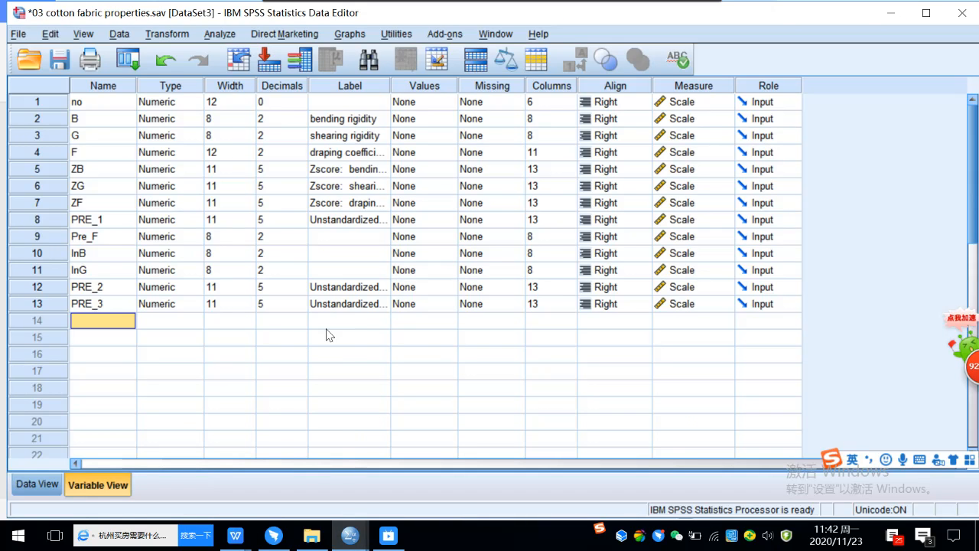
click(93, 304)
click(43, 303)
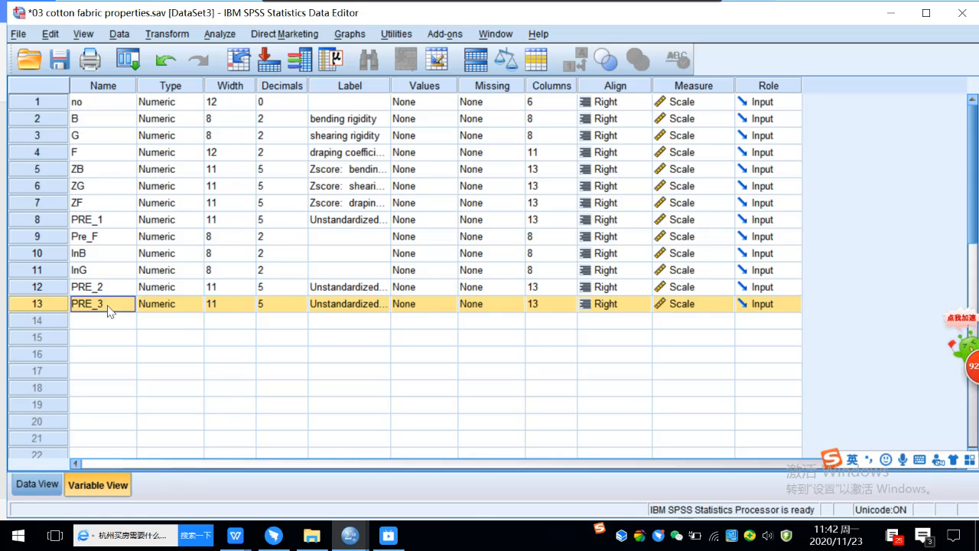
Start a simple scatterplot, clear both axes, and assign the unstandardized predicted value PRE_3 to the Y axis
click(352, 35)
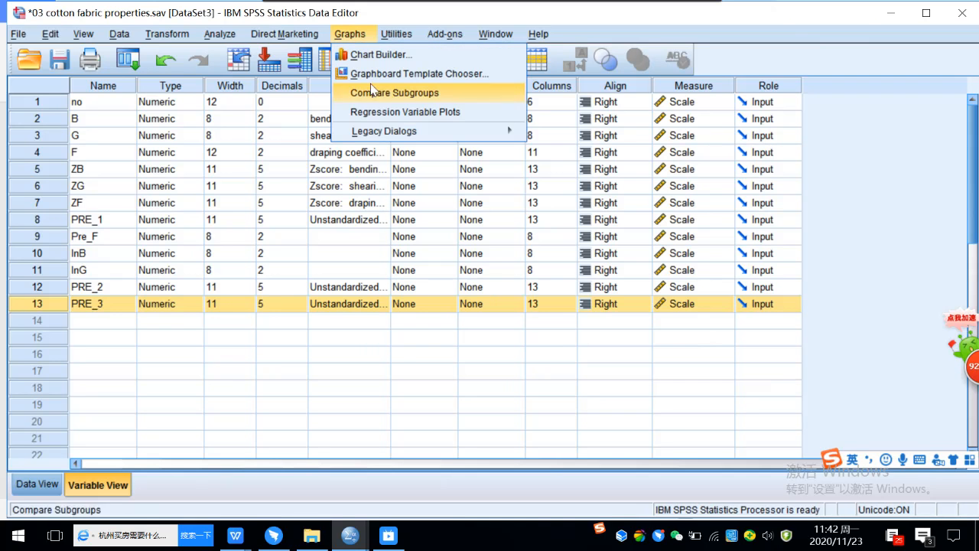
mouse_move(429, 131)
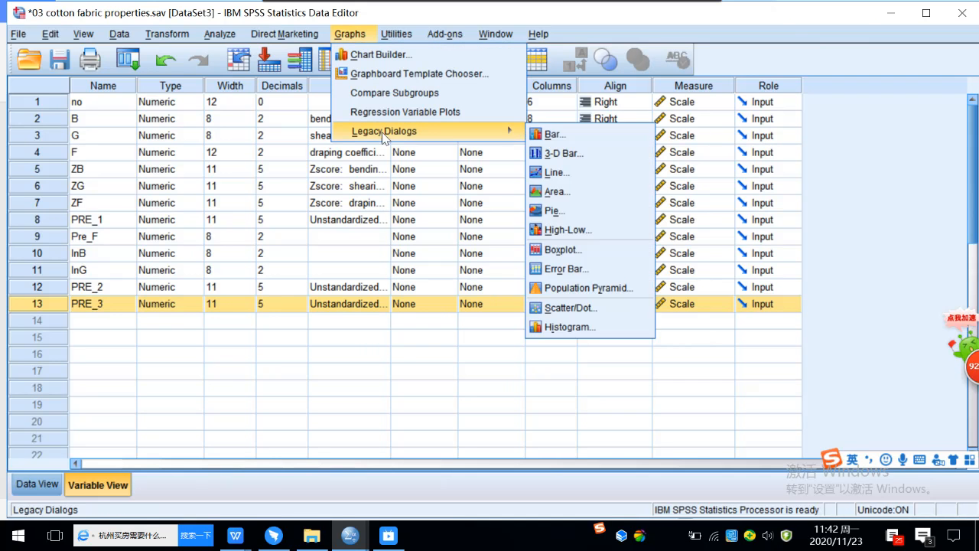
click(568, 307)
click(406, 240)
click(450, 316)
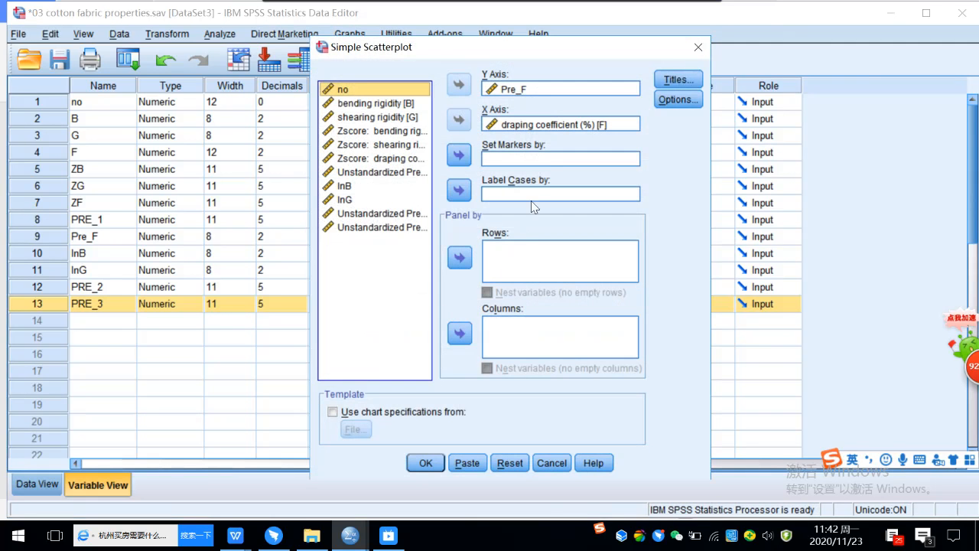
click(539, 95)
click(536, 125)
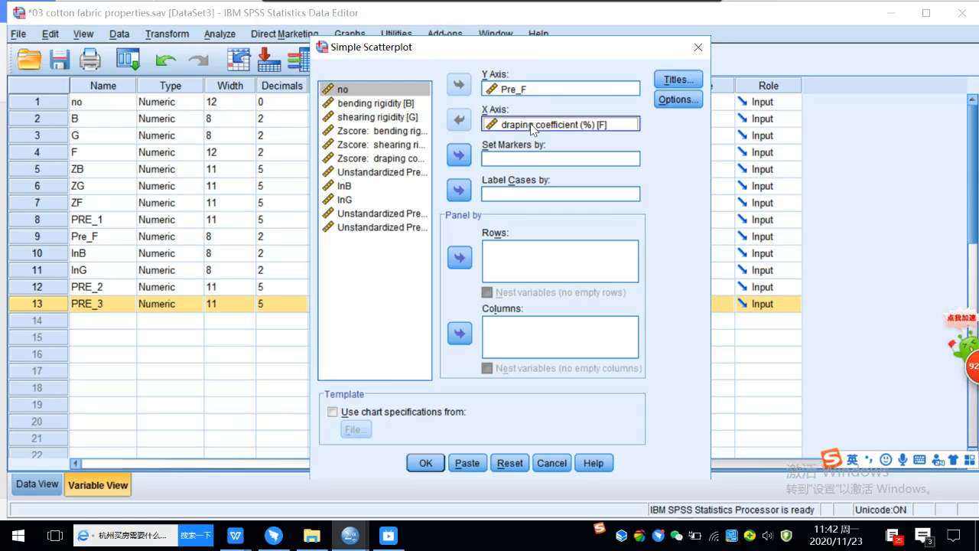
click(460, 123)
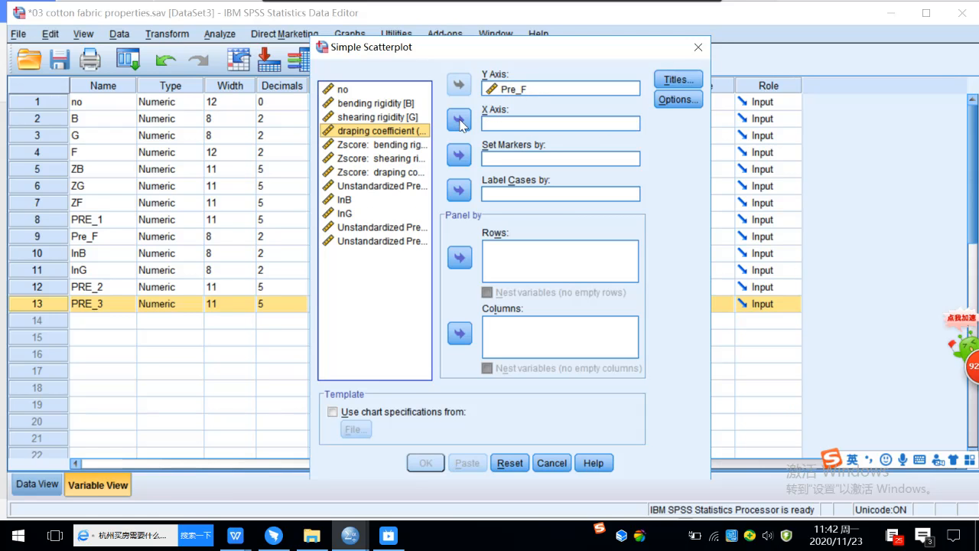
click(353, 244)
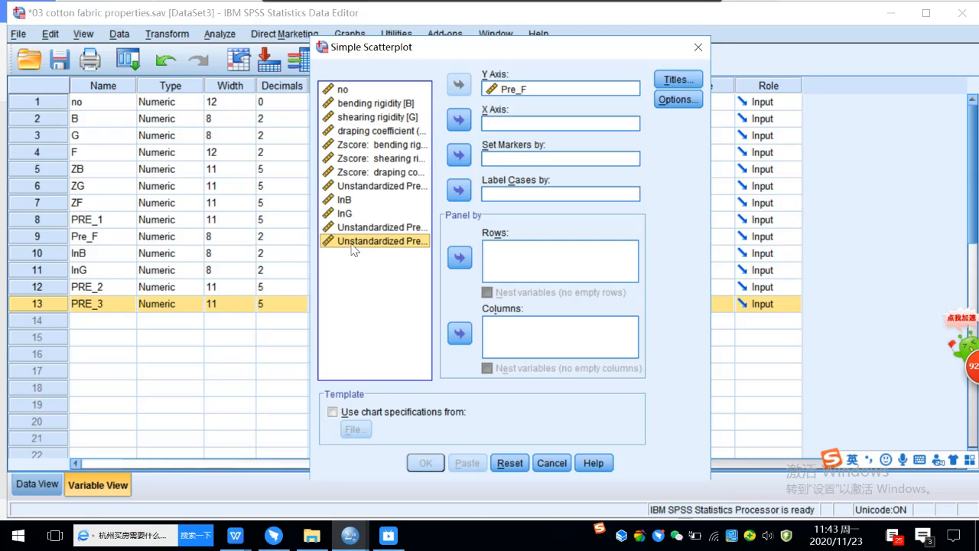
click(516, 90)
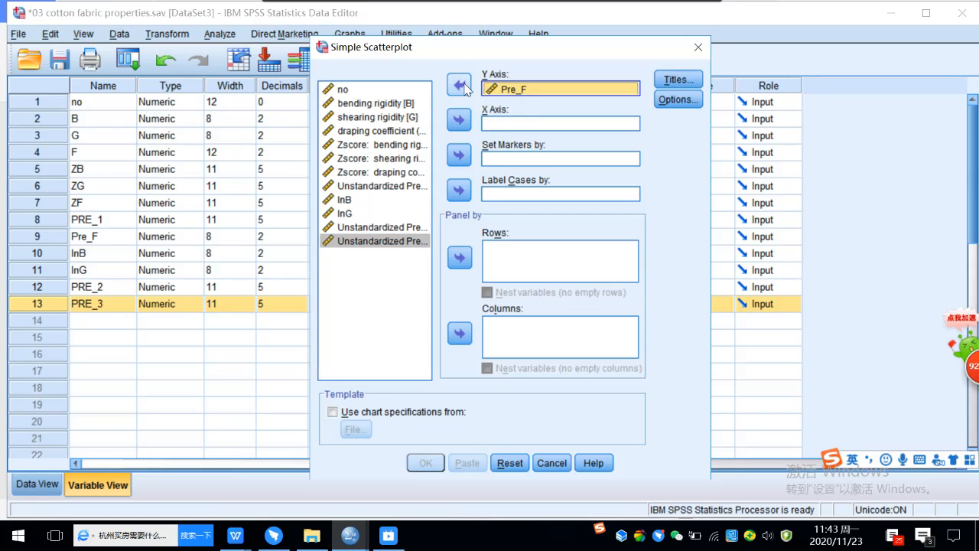
click(459, 85)
click(381, 255)
click(459, 85)
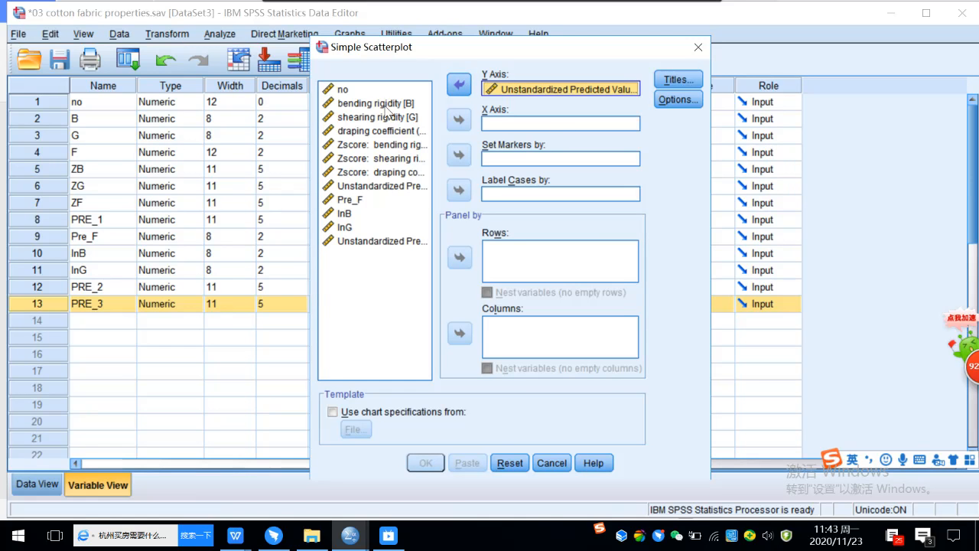
Assign draping coefficient (%) to the X axis, generate the scatterplot, and review how the predicted values follow the measured ones
click(374, 130)
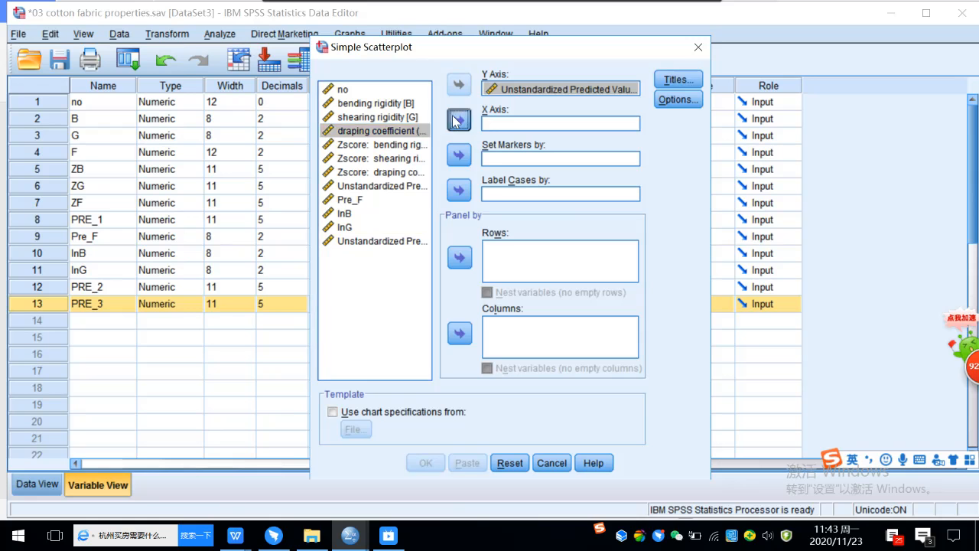
click(456, 121)
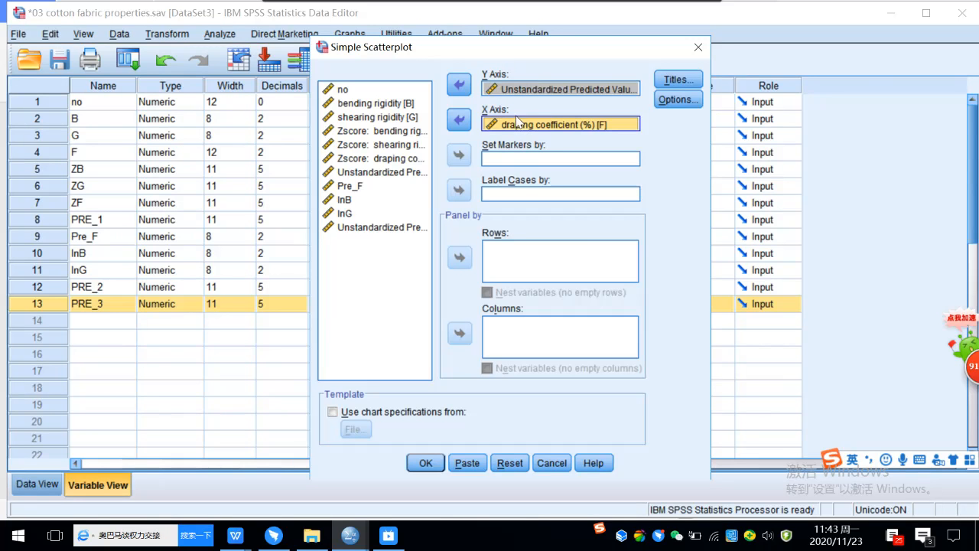
click(423, 463)
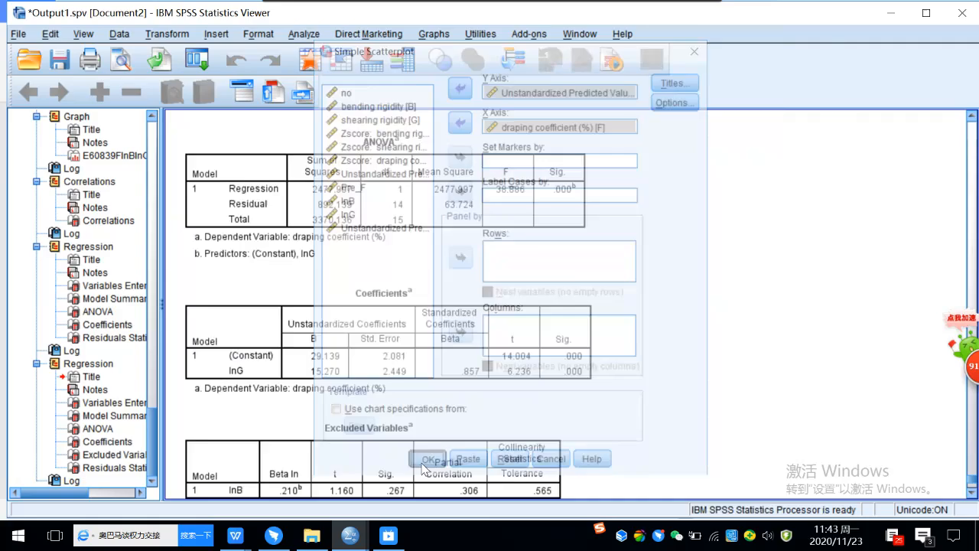
scroll(533, 396, down, 8)
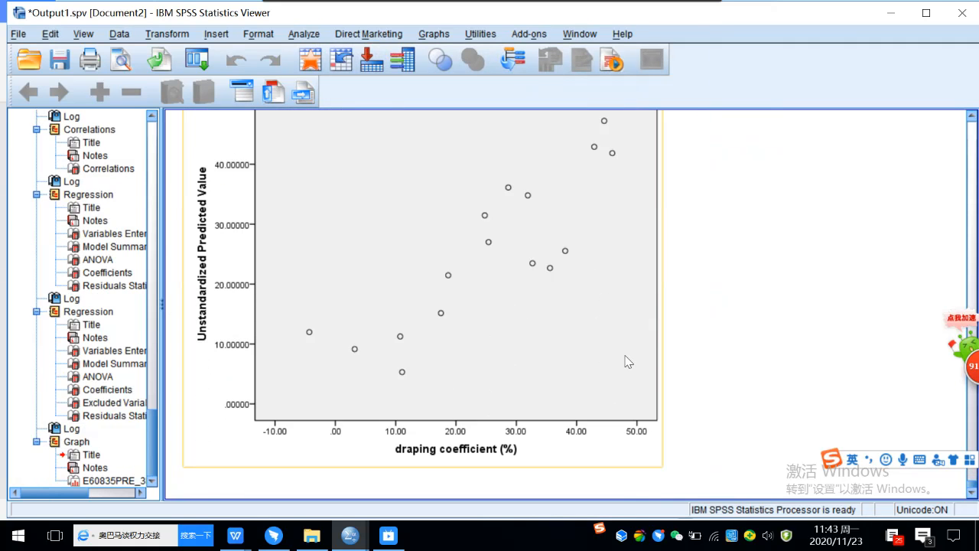
scroll(631, 358, up, 2)
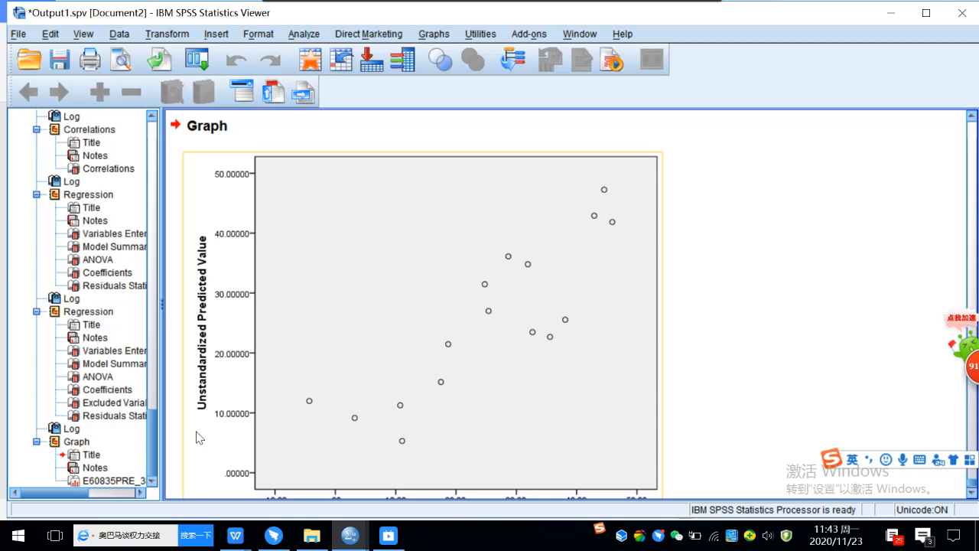
scroll(591, 371, down, 2)
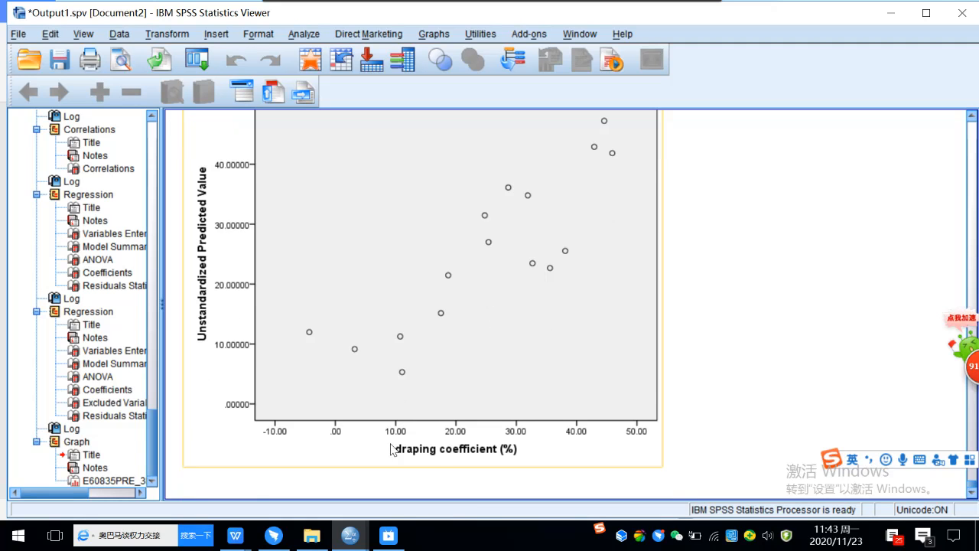
Capture the whole scatterplot of unstandardized predicted value against draping coefficient (%) as a screenshot on the clipboard
scroll(503, 347, up, 2)
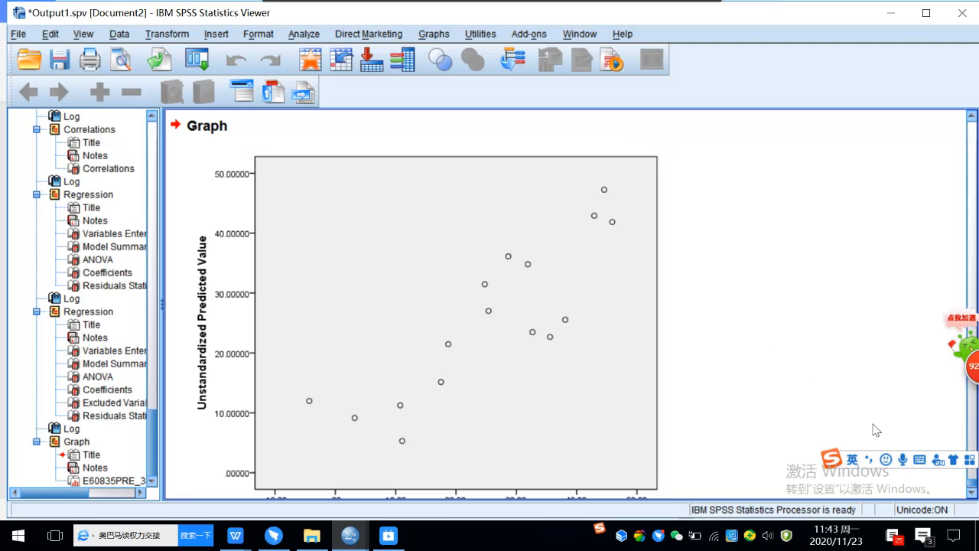
click(974, 496)
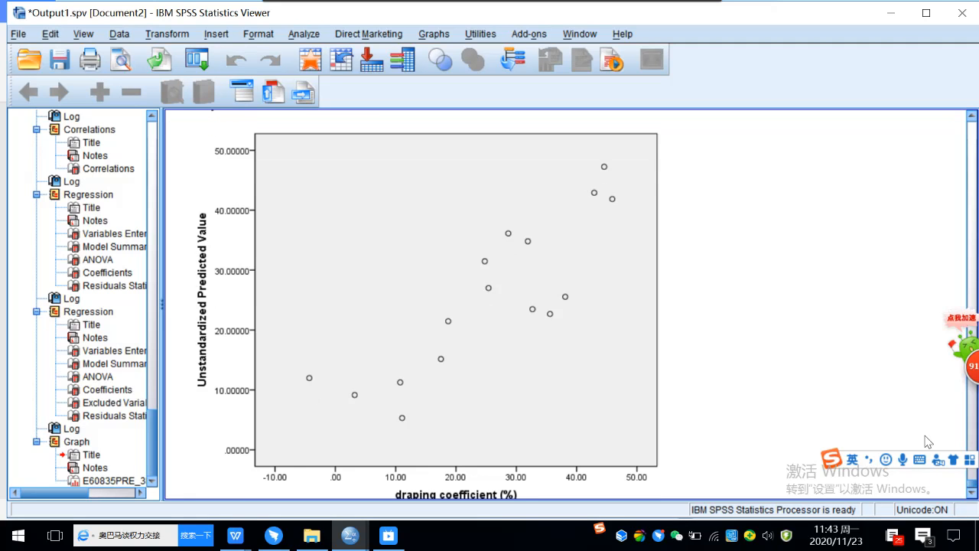
key(ctrl+alt+a)
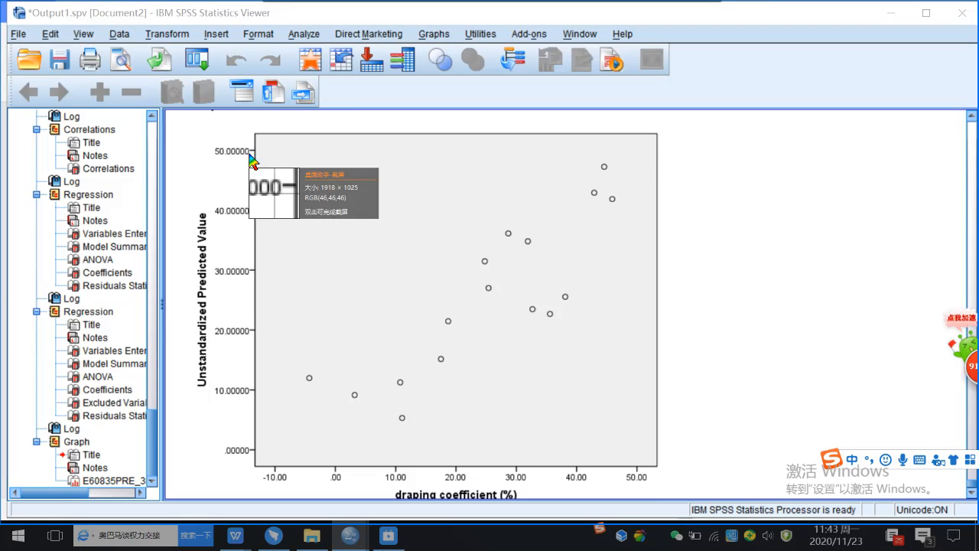
drag(170, 118, 680, 499)
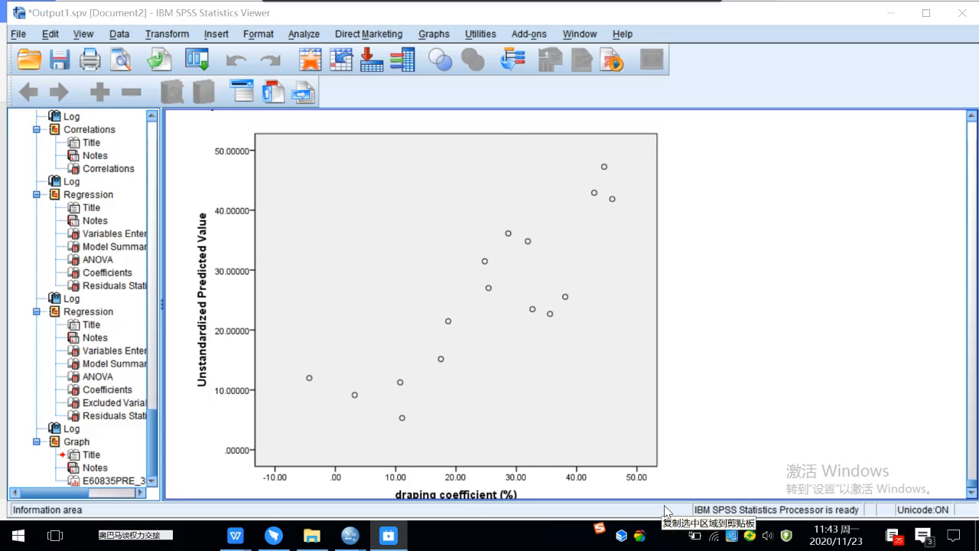
click(664, 507)
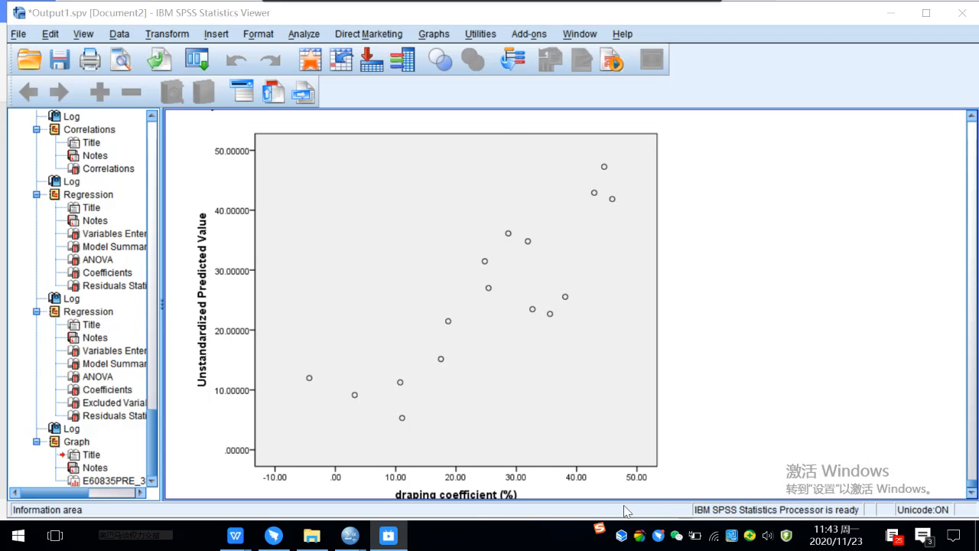
click(472, 495)
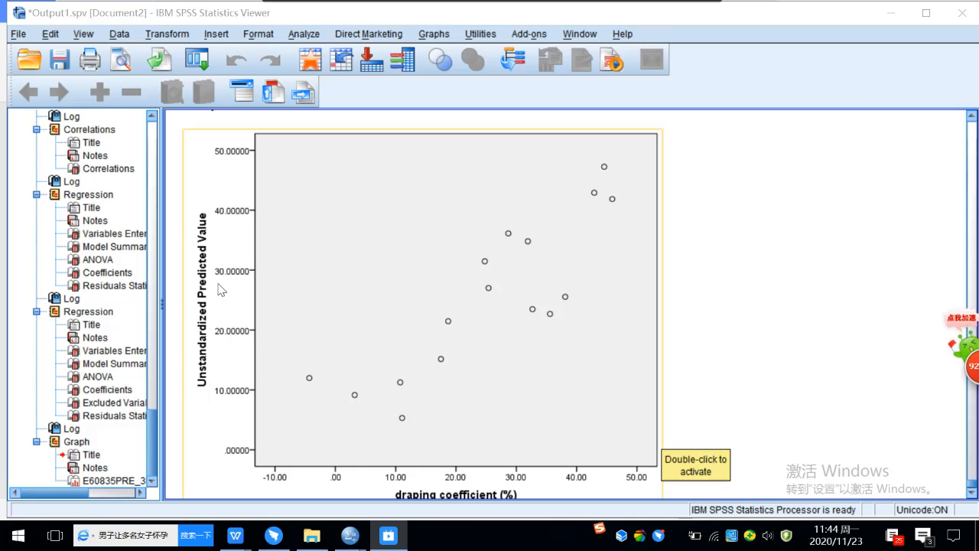
Switch to the assignment document in WPS Office and paste the scatterplot screenshot below the ln(shearing rigidity) equation
mouse_move(235, 536)
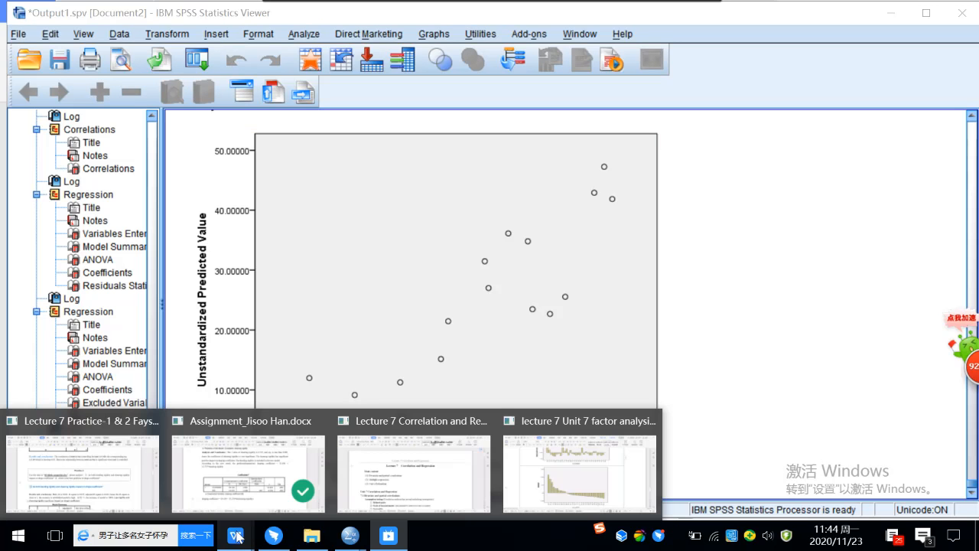
click(266, 493)
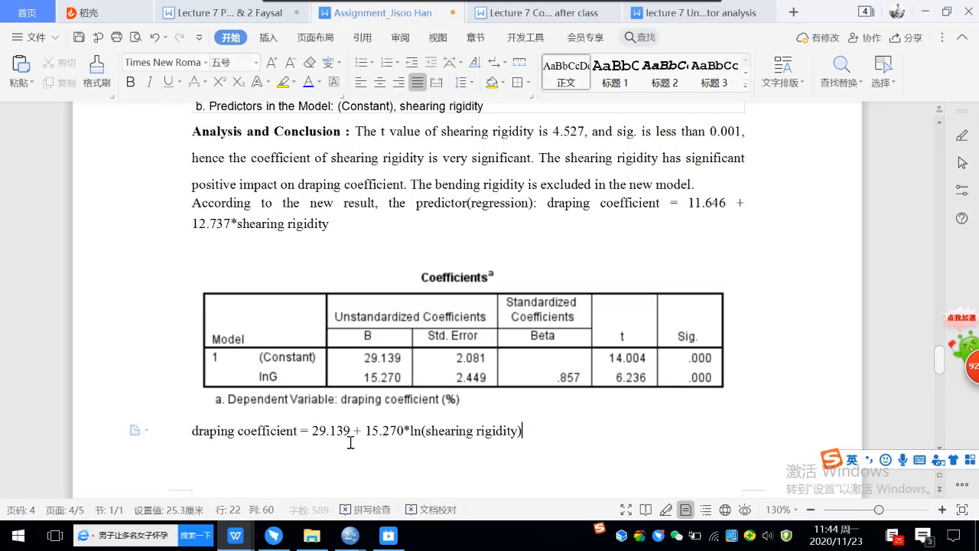
key(Down)
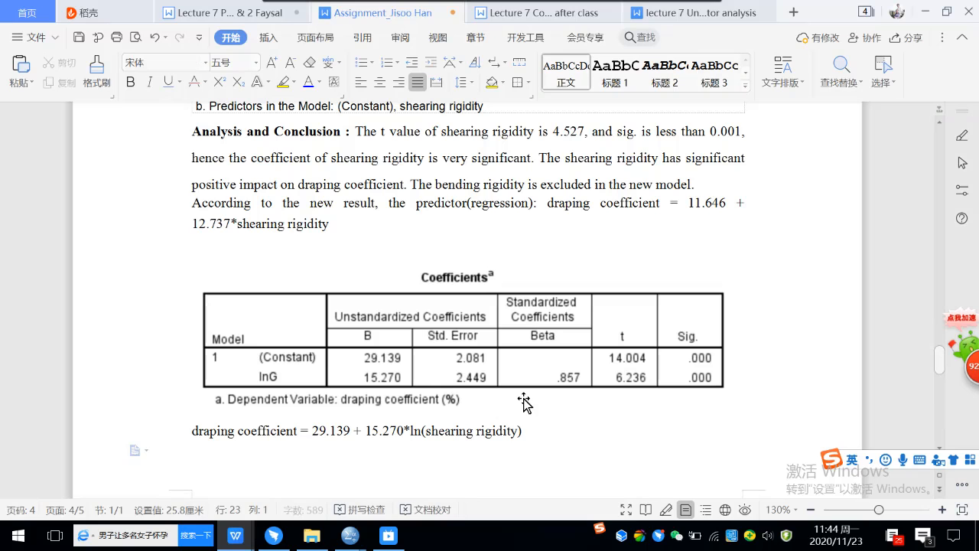
key(ctrl+v)
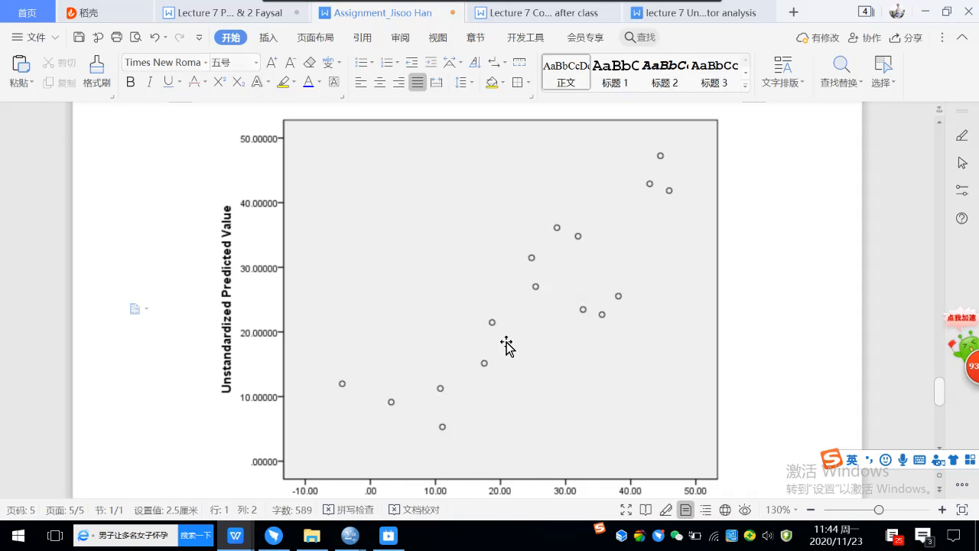
Shrink the pasted scatterplot proportionally to about 7.48 cm high and 10.05 cm wide, and review it with the equation above
click(513, 345)
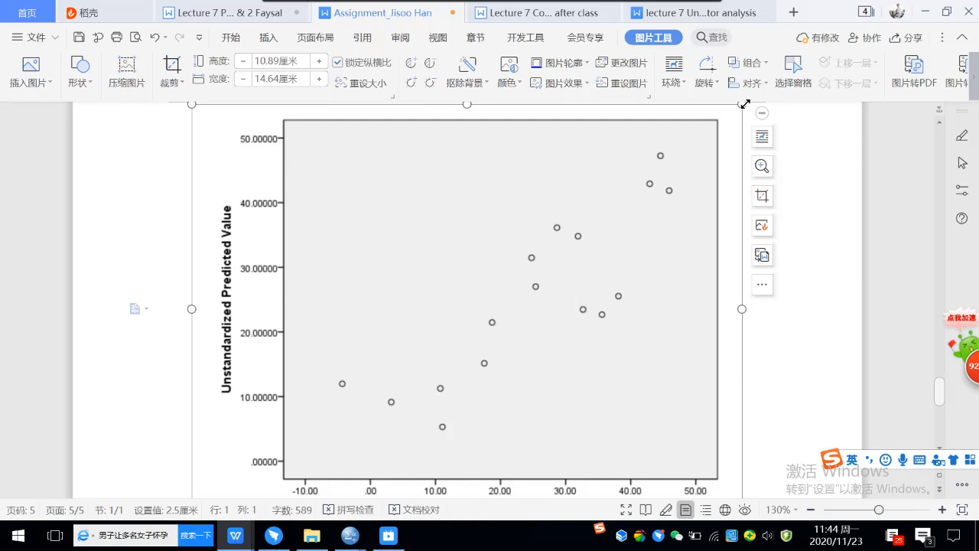
drag(744, 103, 586, 297)
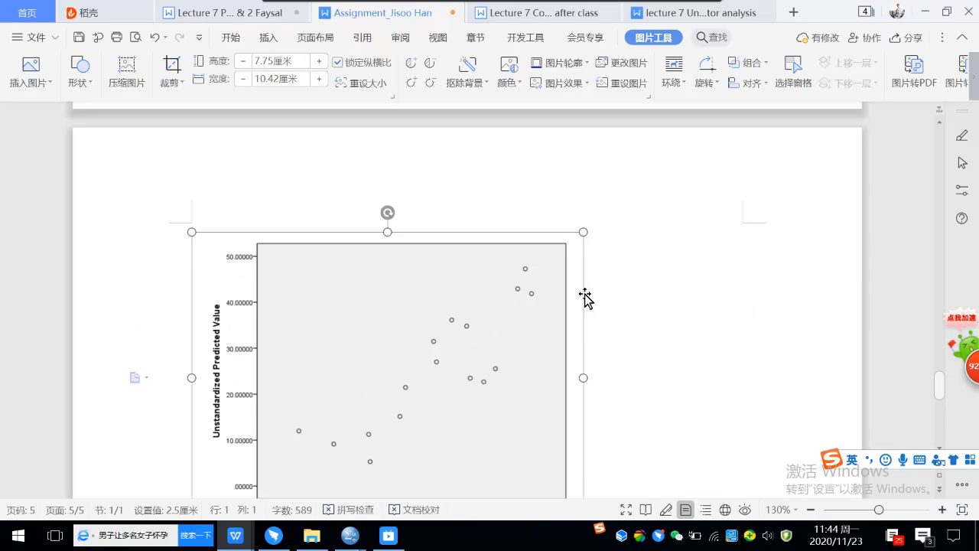
drag(583, 232, 570, 251)
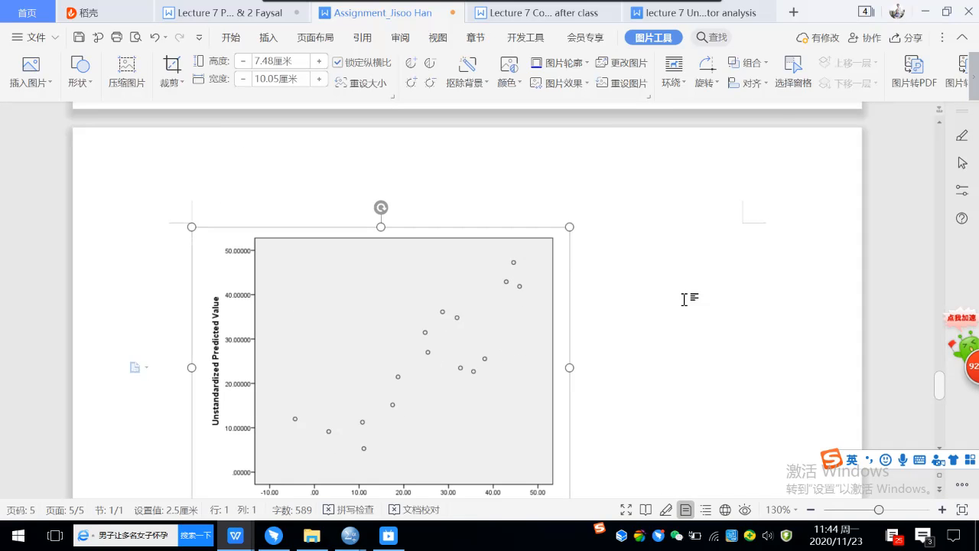
click(683, 299)
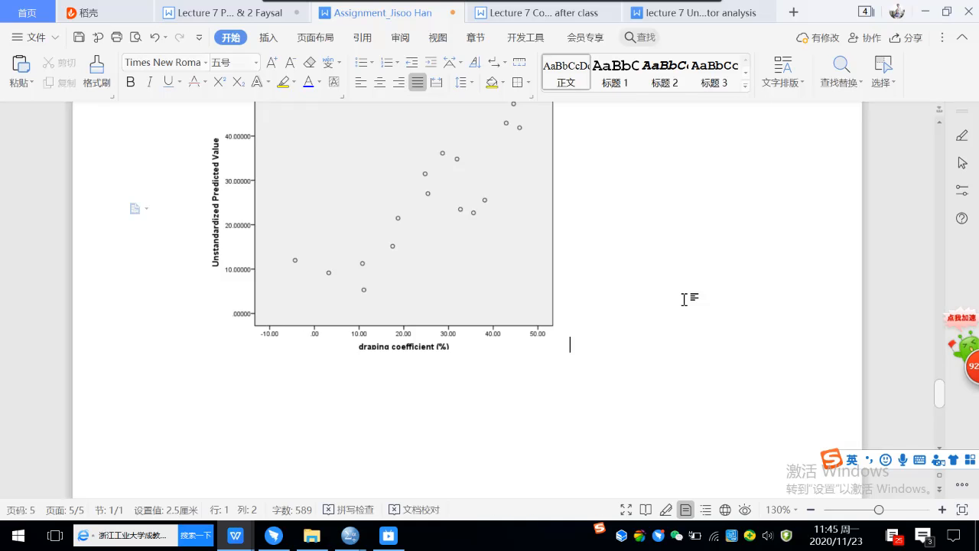
scroll(683, 300, up, 10)
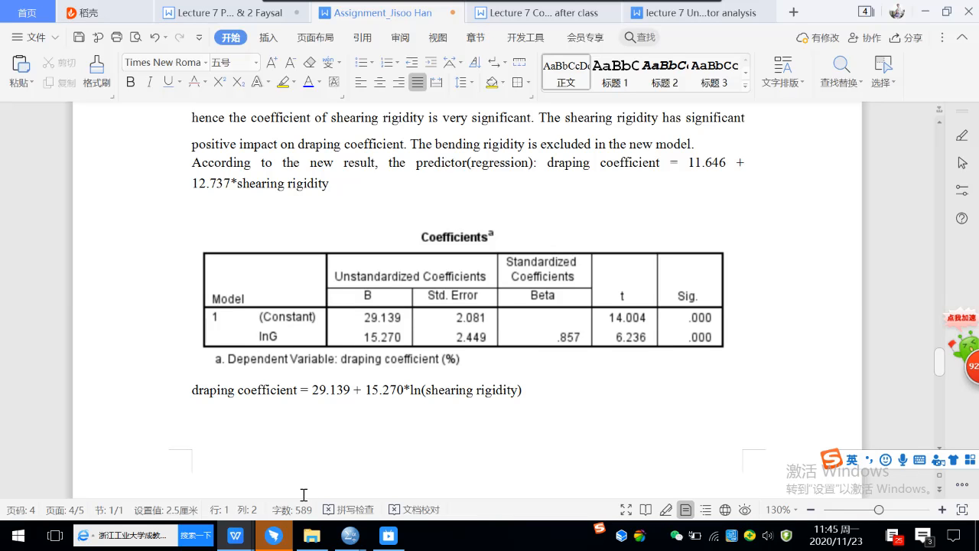
Open the lecture 7 Unit 7 factor analysis document and capture its Practice box on 03 factor analysis (economic development).sav as a screenshot
mouse_move(241, 537)
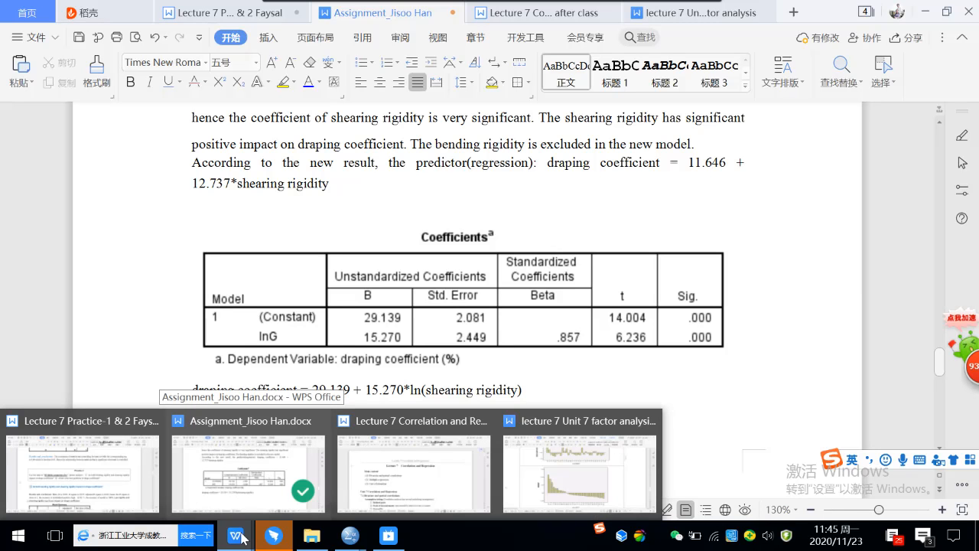
click(553, 451)
scroll(524, 391, down, 3)
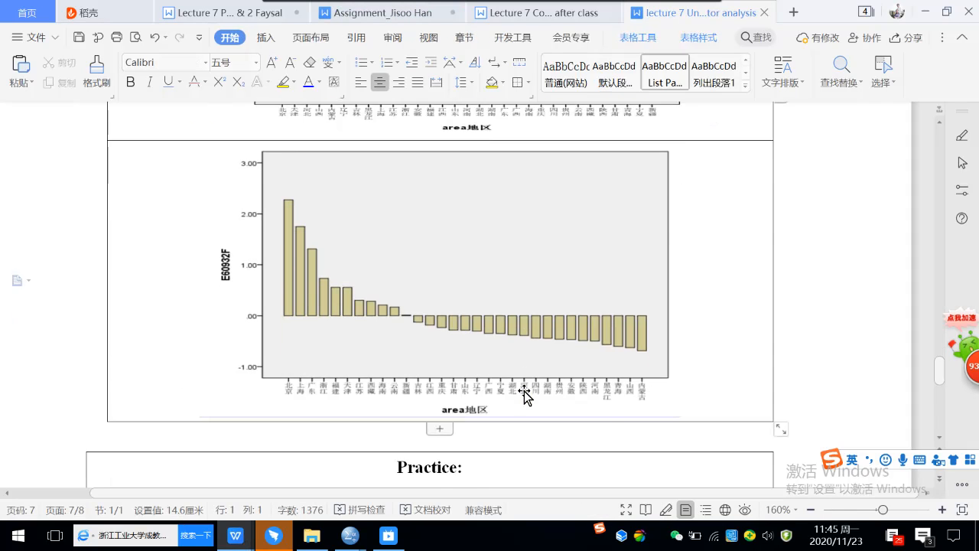
scroll(524, 385, down, 3)
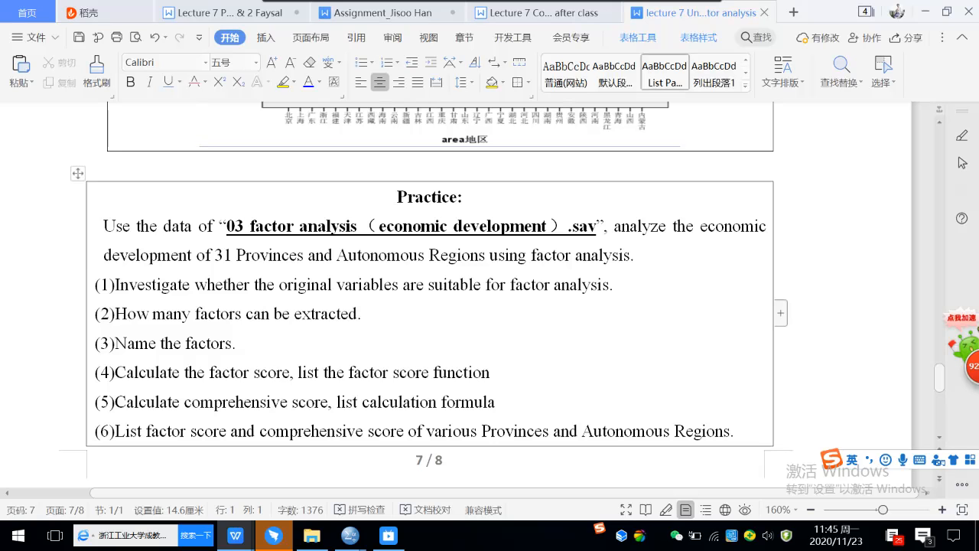
key(ctrl+shift+a)
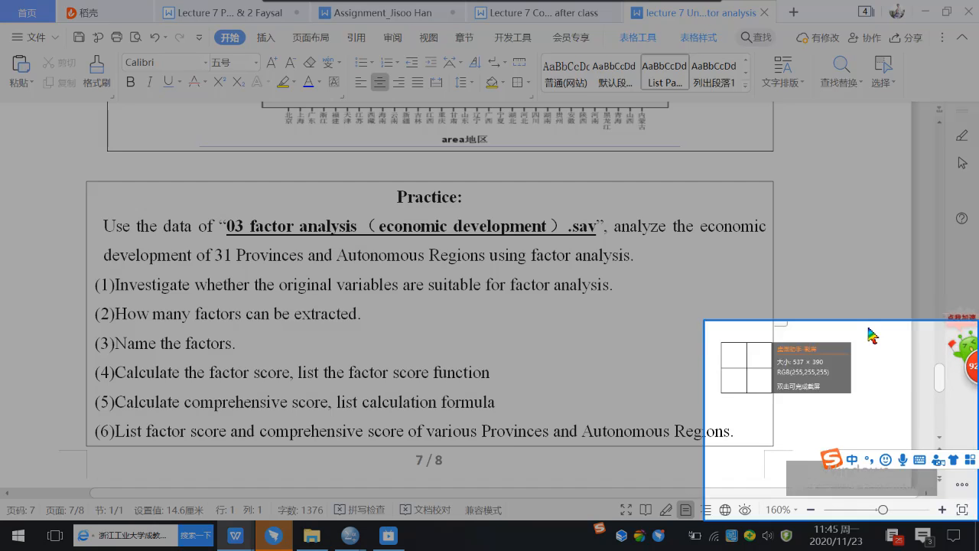
drag(58, 163, 786, 458)
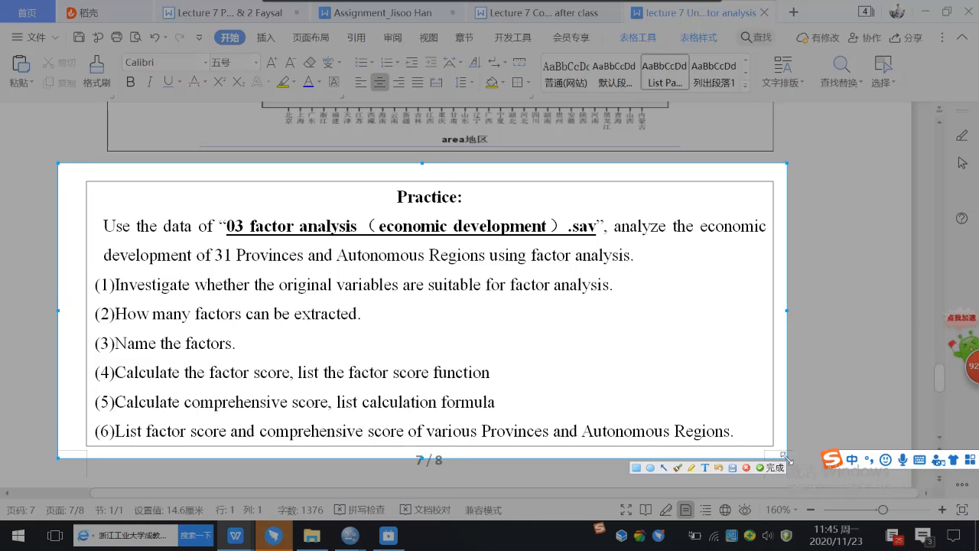
click(775, 467)
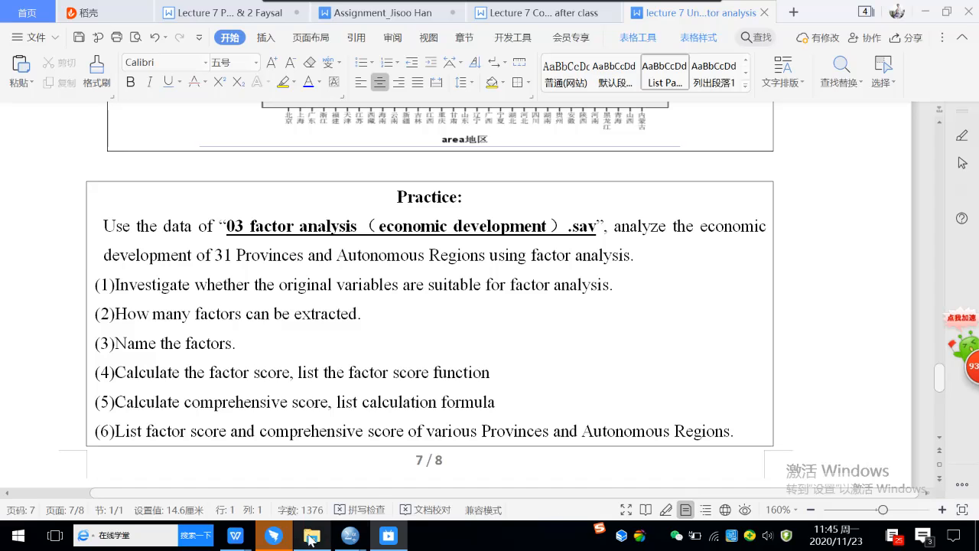
mouse_move(277, 537)
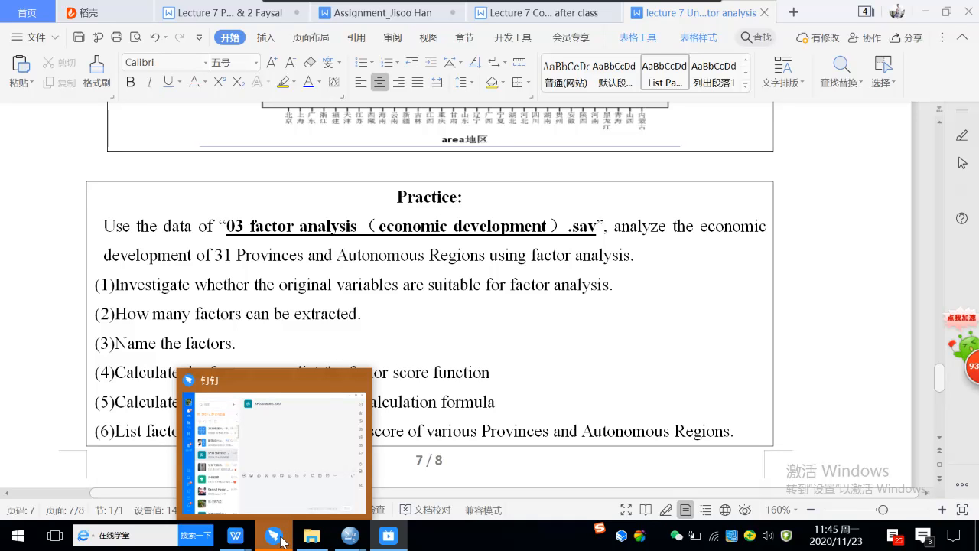